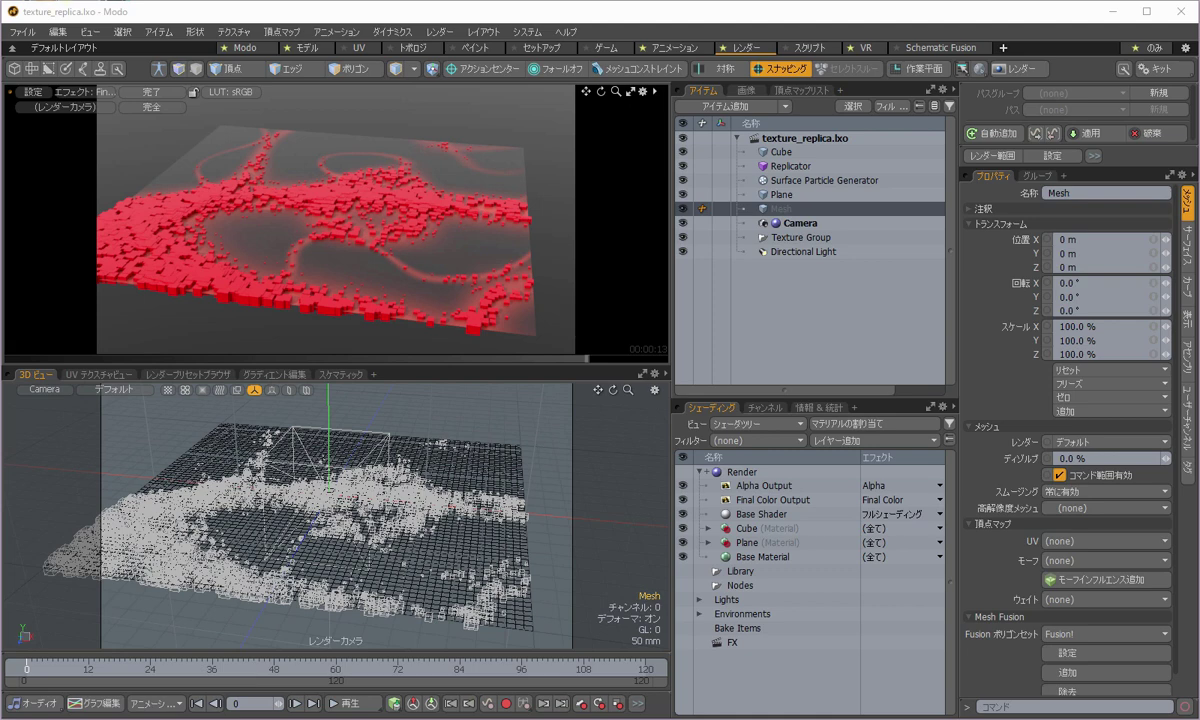
Create a new scene and add a unit plane mesh to it from the basic model primitives.
left_click(22, 31)
left_click(66, 77)
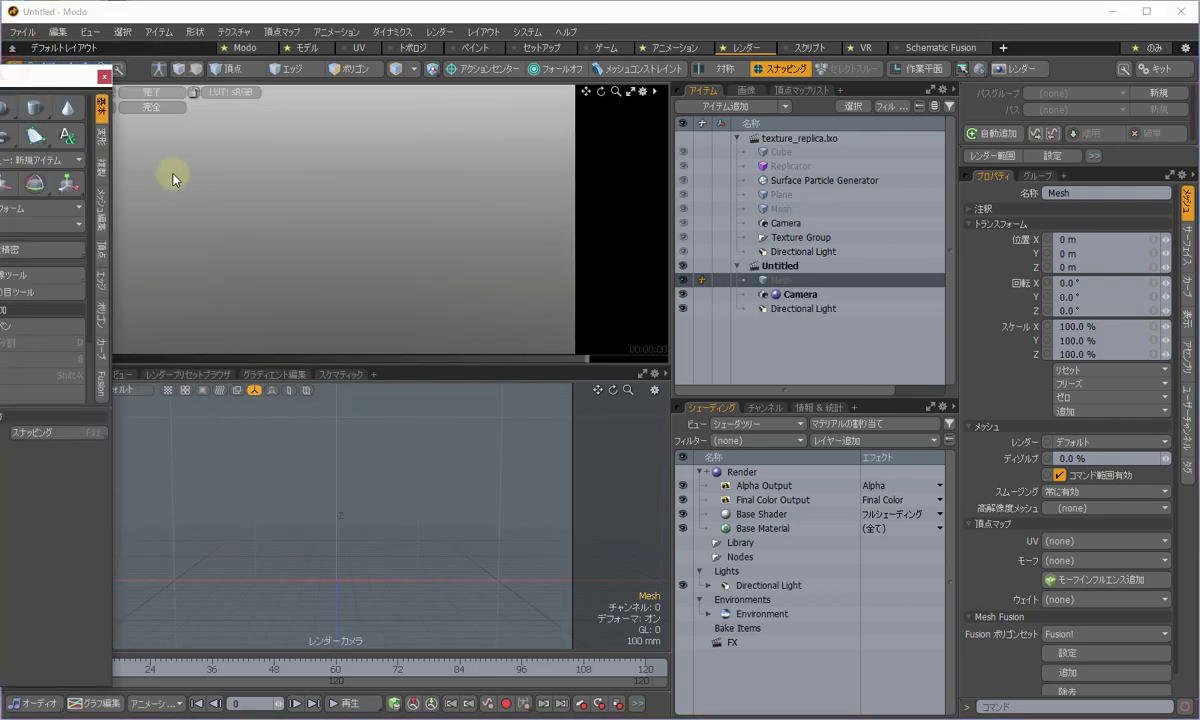
left_click_drag(40, 74, 101, 70)
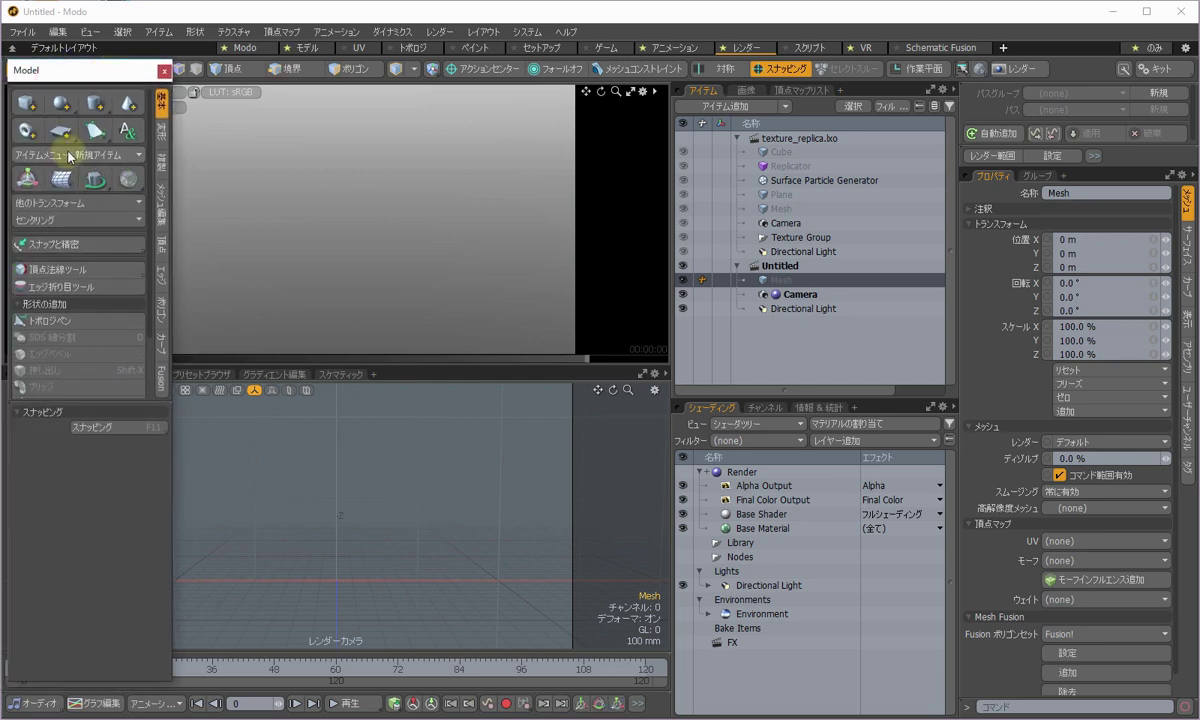
left_click(60, 127)
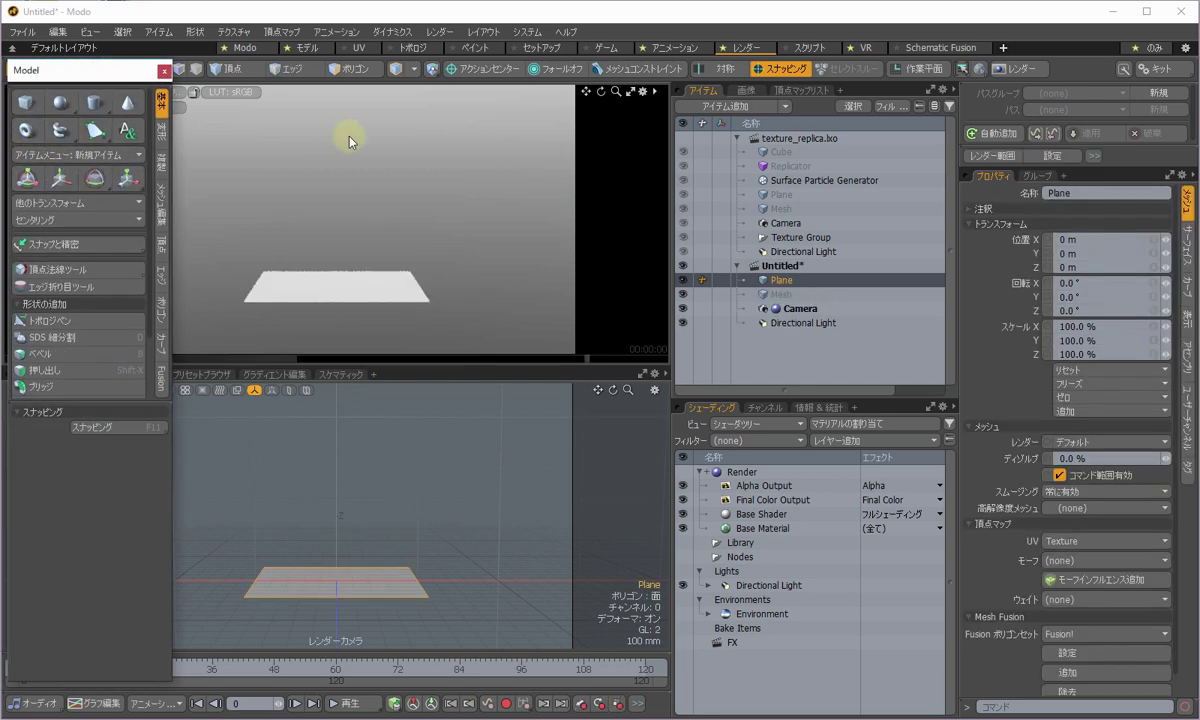
left_click(164, 71)
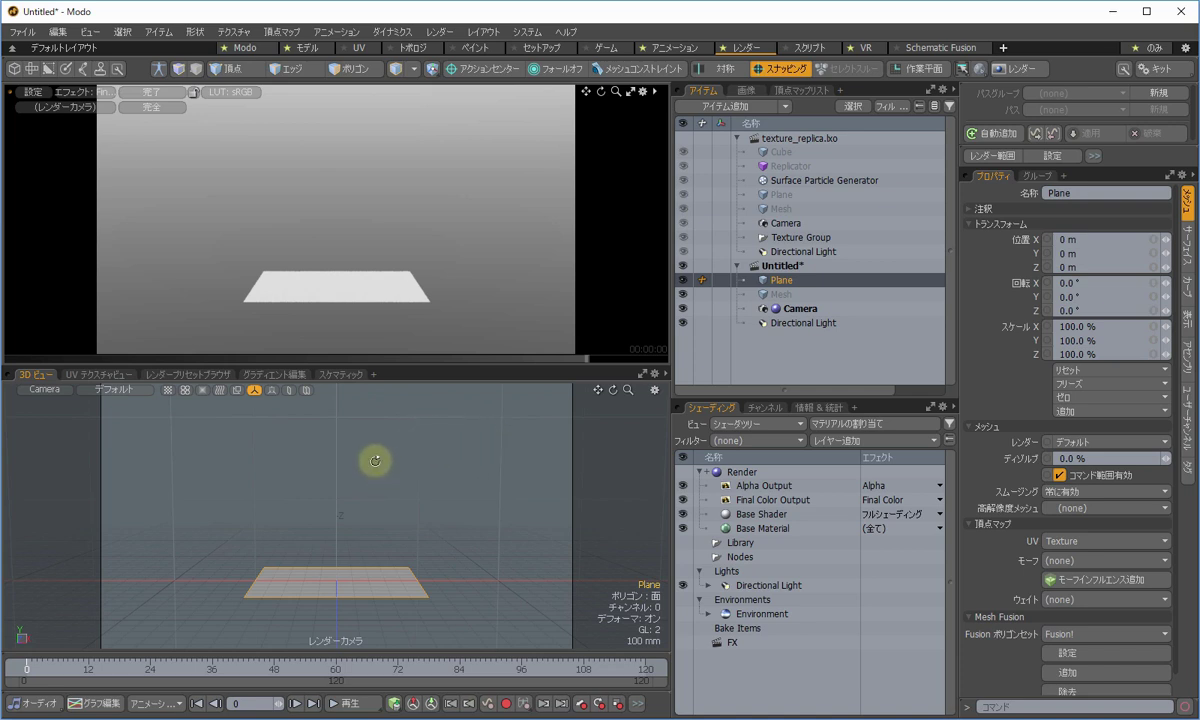
Subdivide the plane's polygon six times in succession with the flat method (平面) and 0.0 % fractal, and deselect the polygons.
left_click_drag(375, 461, 335, 530, "alt")
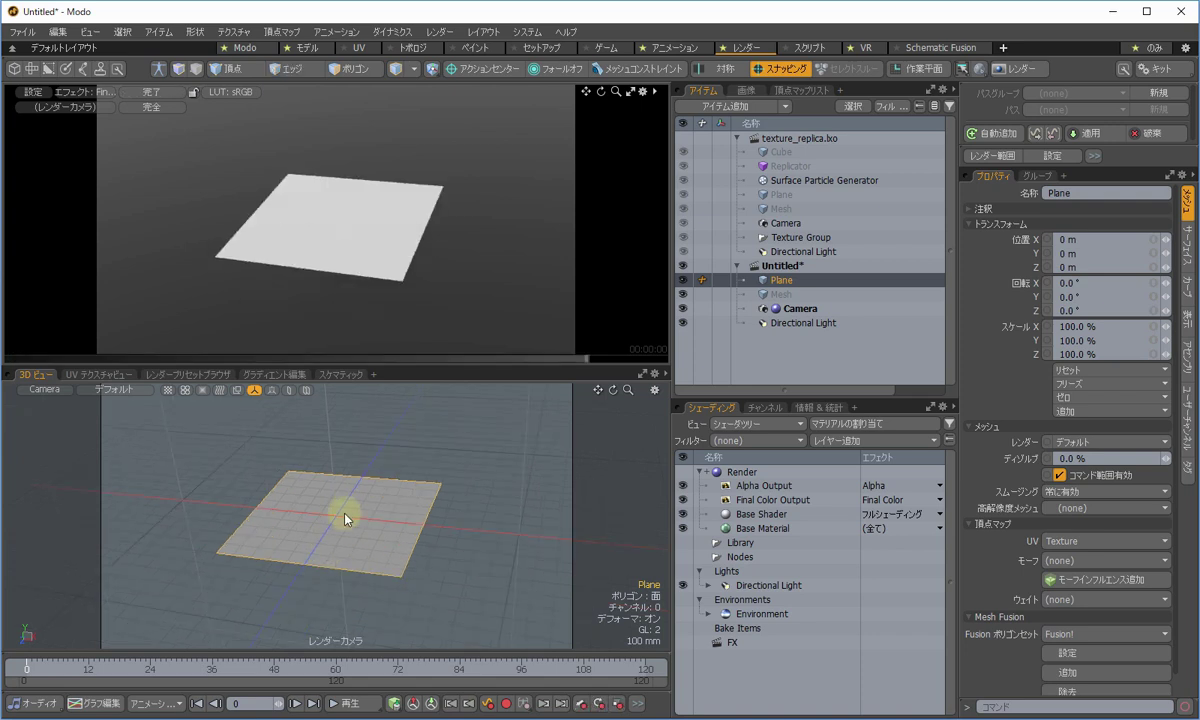
scroll(345, 518, "up", 5)
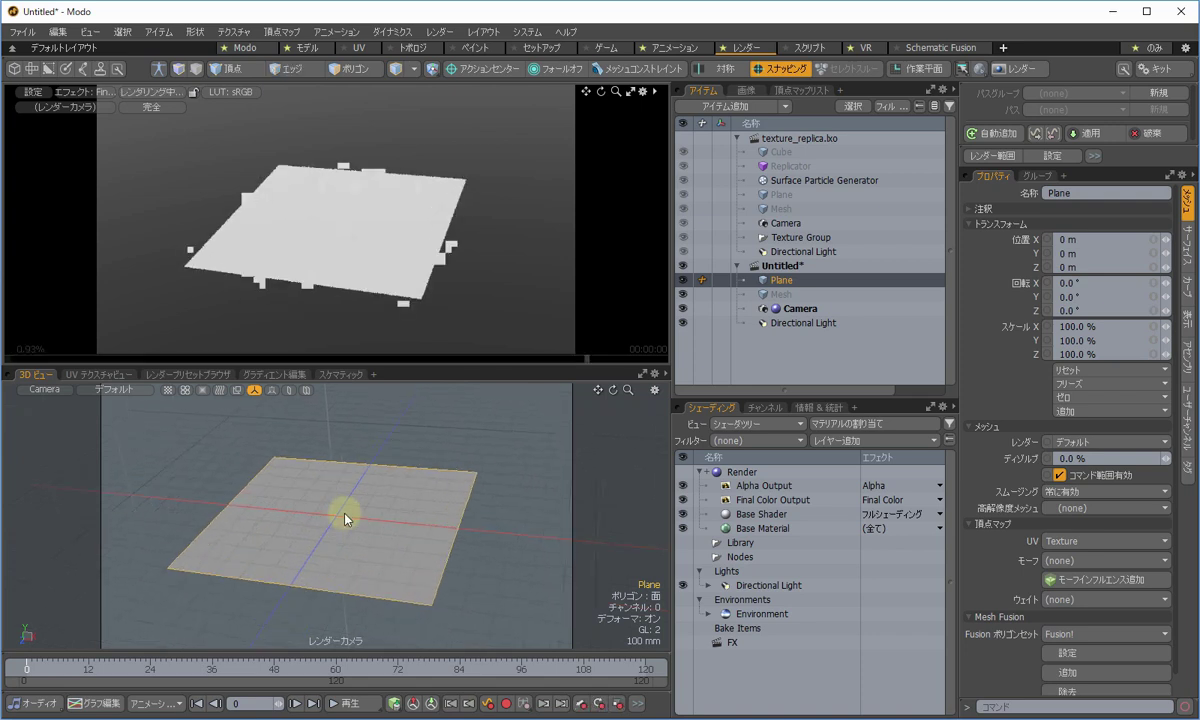
scroll(345, 518, "up", 2)
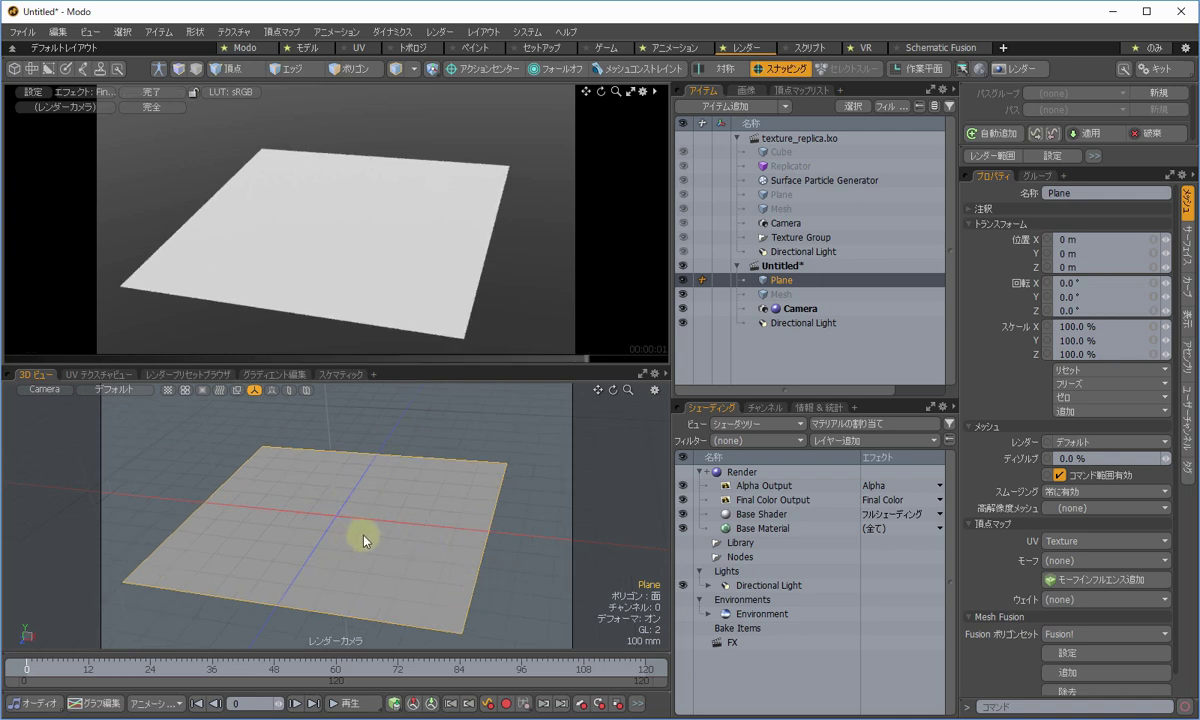
key("3")
left_click(359, 538)
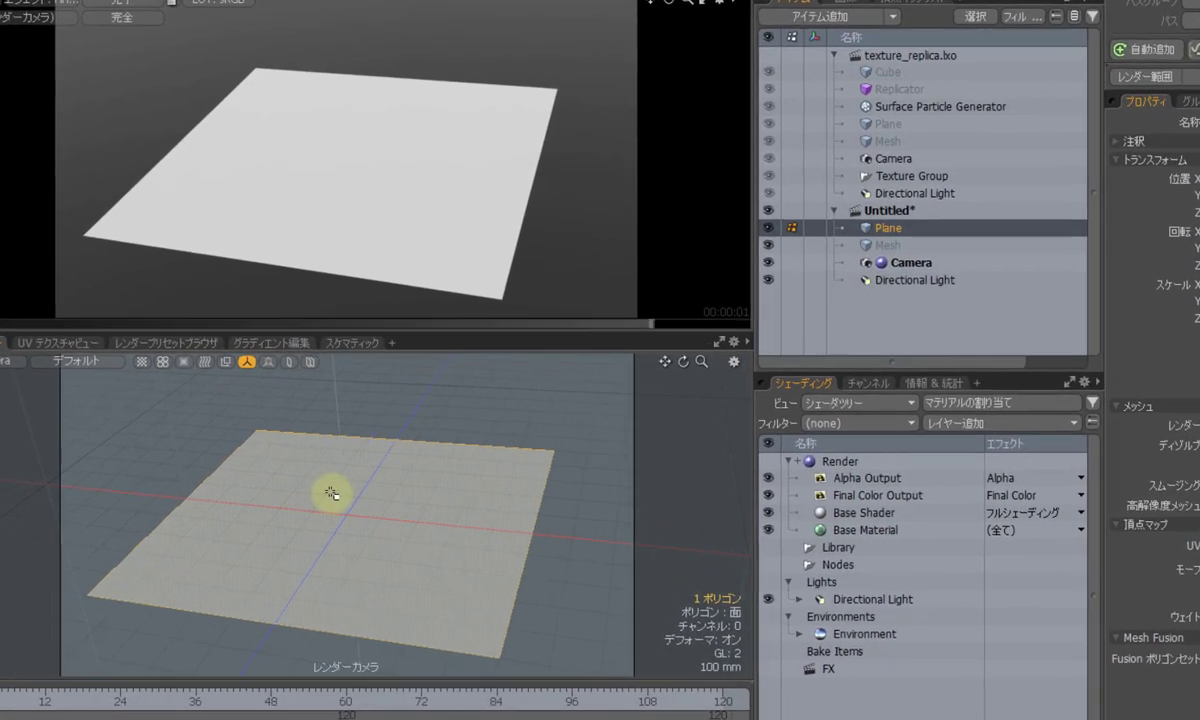
key("shift+d")
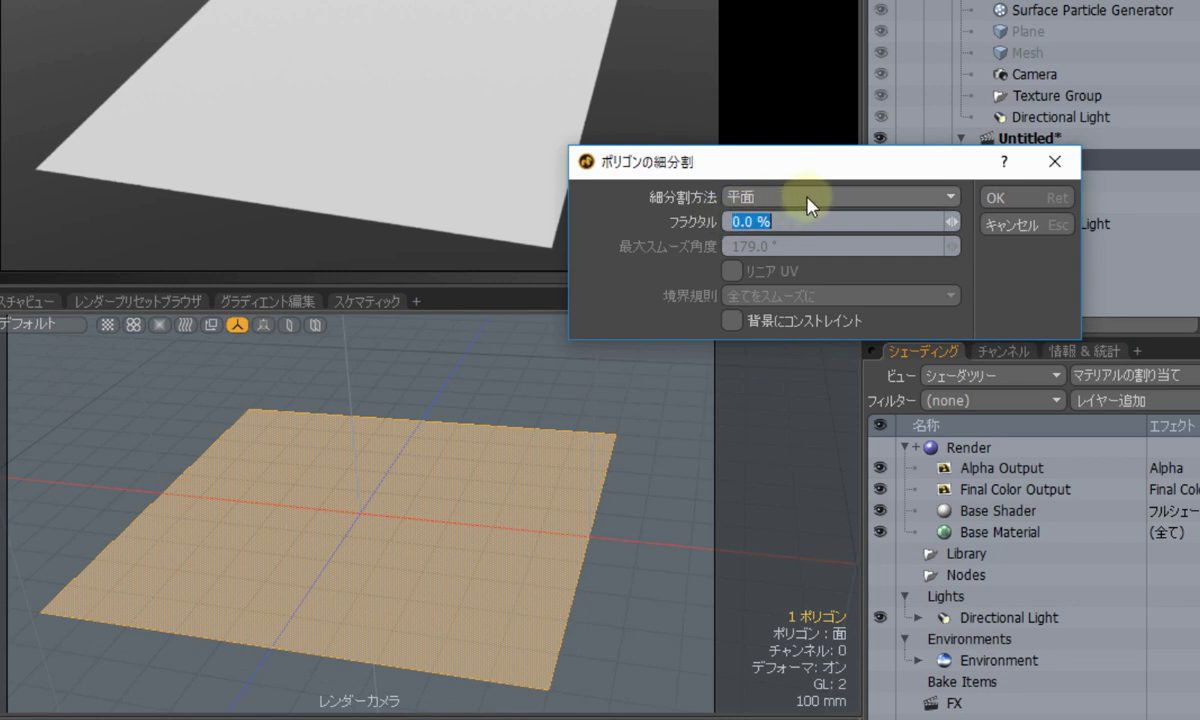
left_click(1055, 197)
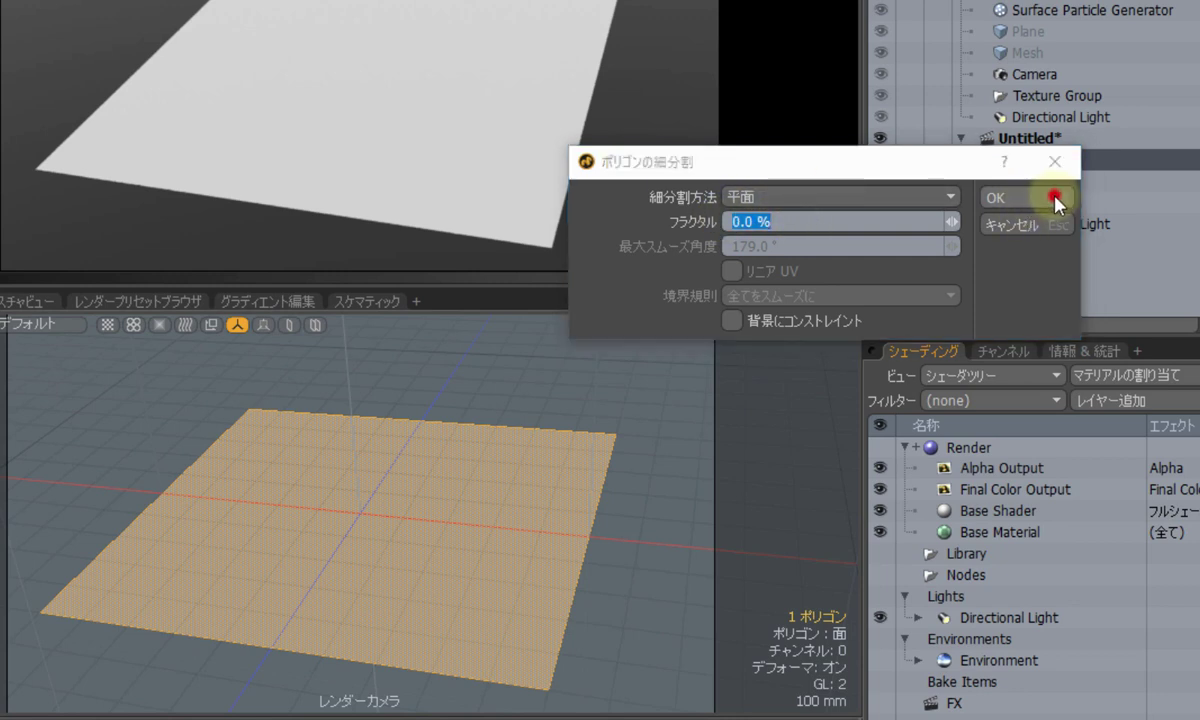
key("shift+d")
left_click(1013, 198)
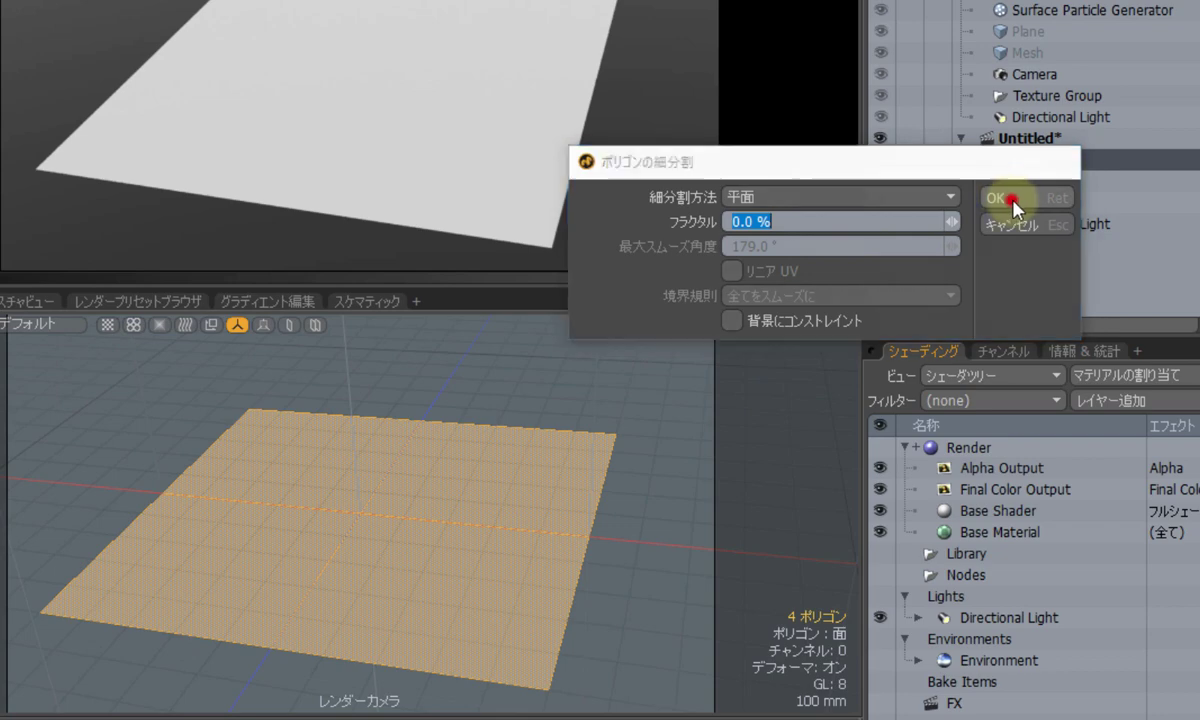
key("shift+d")
left_click(1013, 198)
key("shift+d")
left_click(1013, 198)
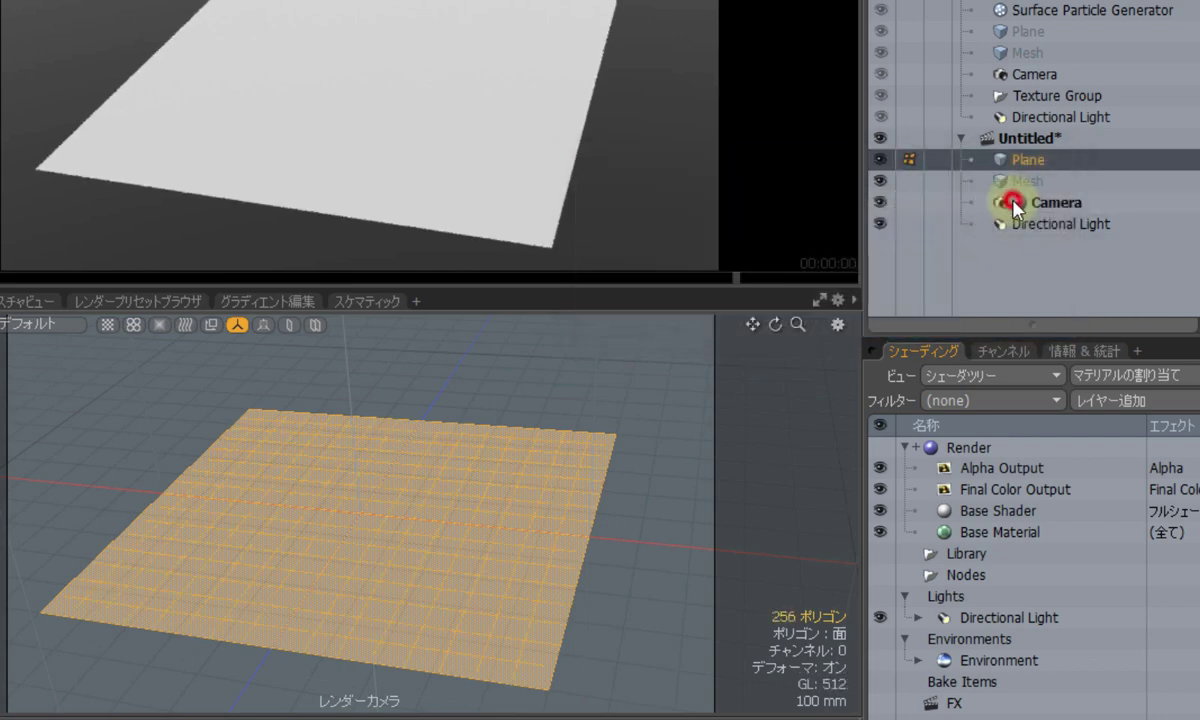
key("shift+d")
left_click(1013, 198)
key("shift+d")
left_click(1013, 198)
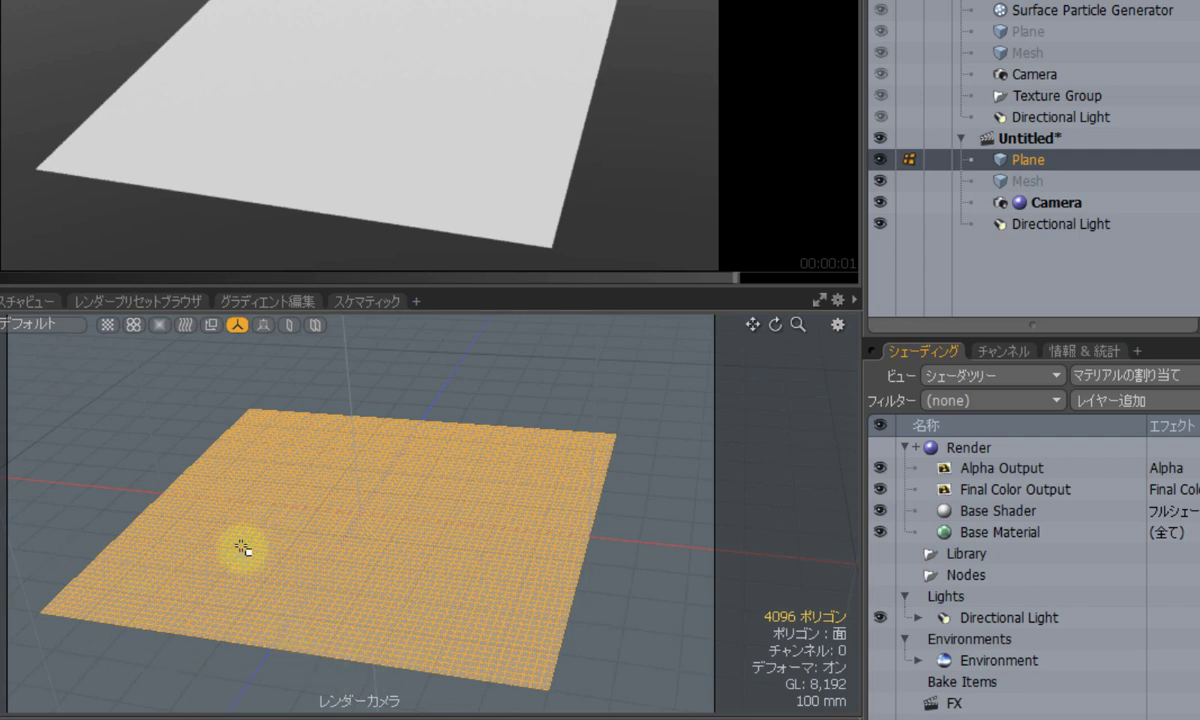
left_click(606, 363)
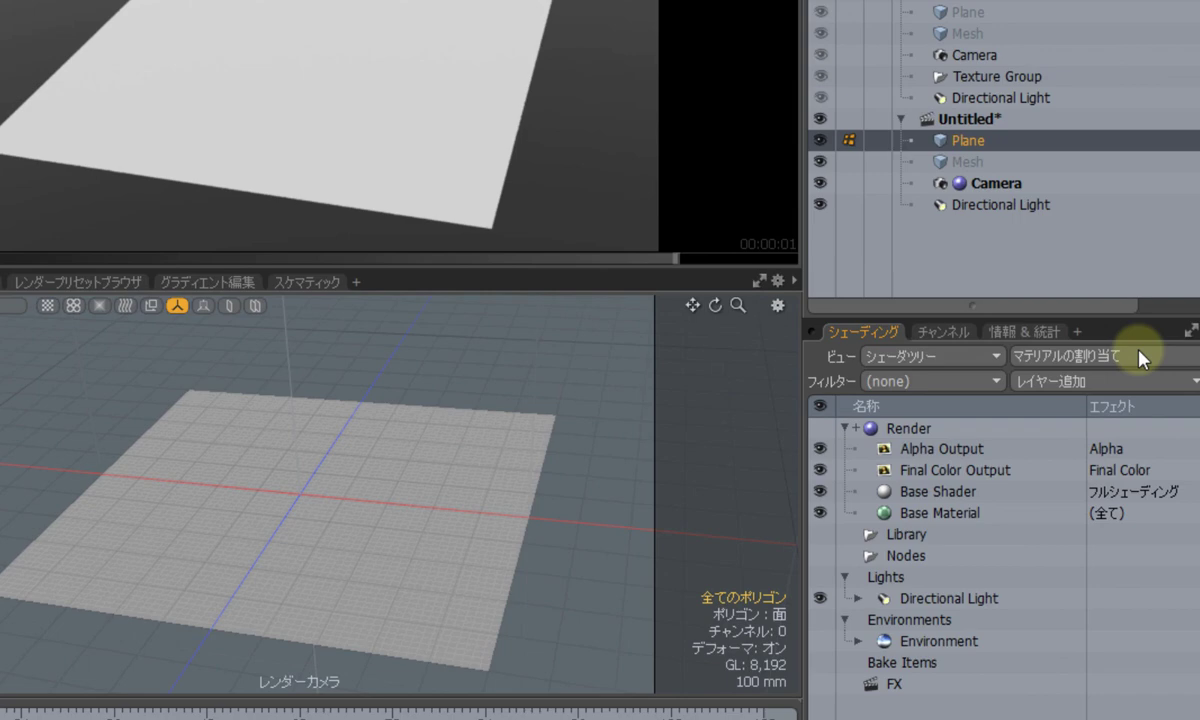
left_click(1180, 397)
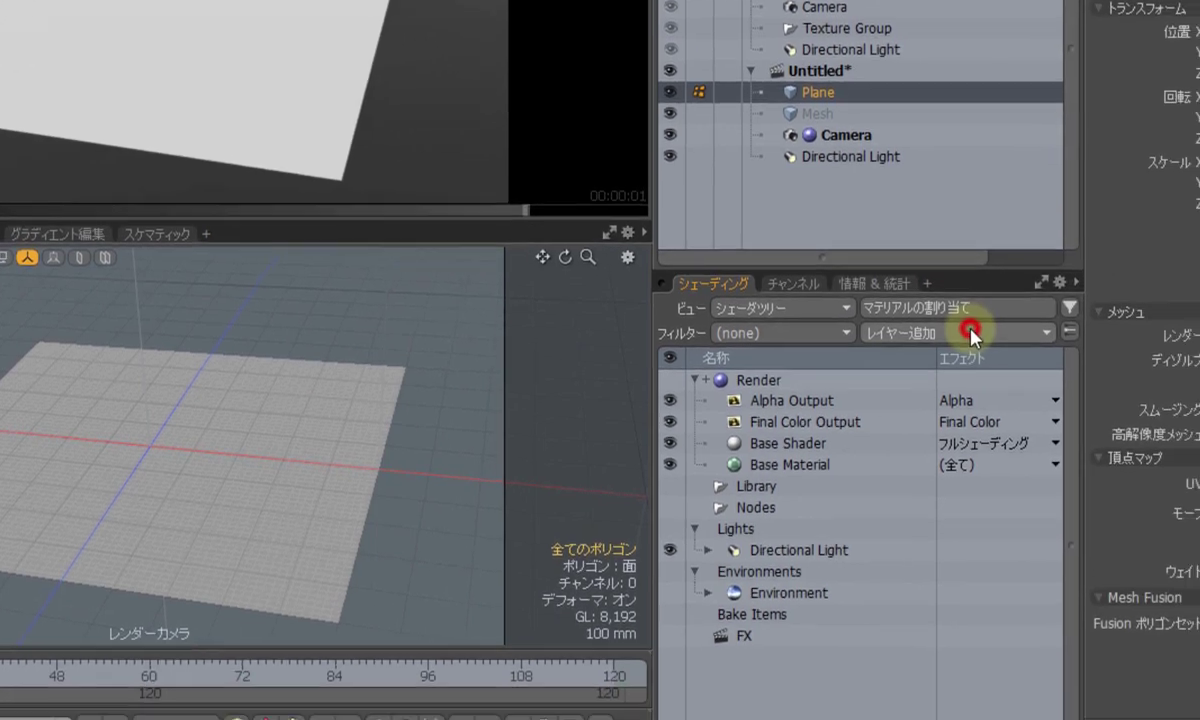
mouse_move(989, 521)
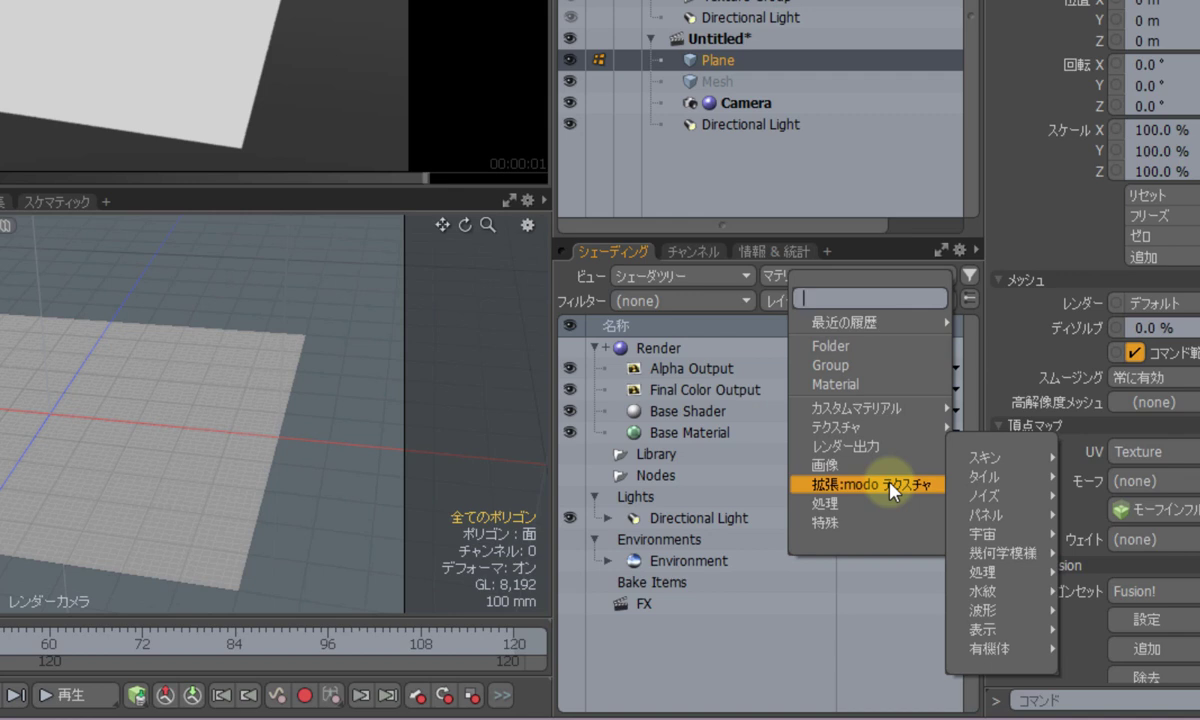
left_click(758, 666)
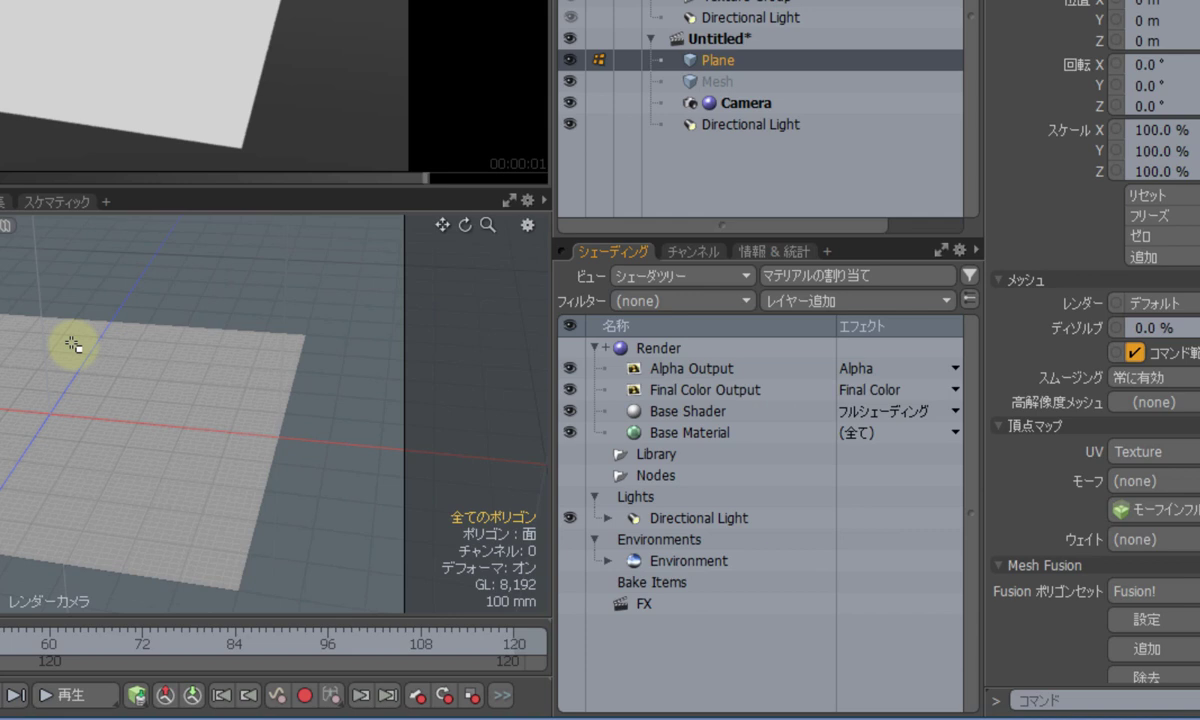
Assign a default-type material named Plane to the plane's polygons.
key("m")
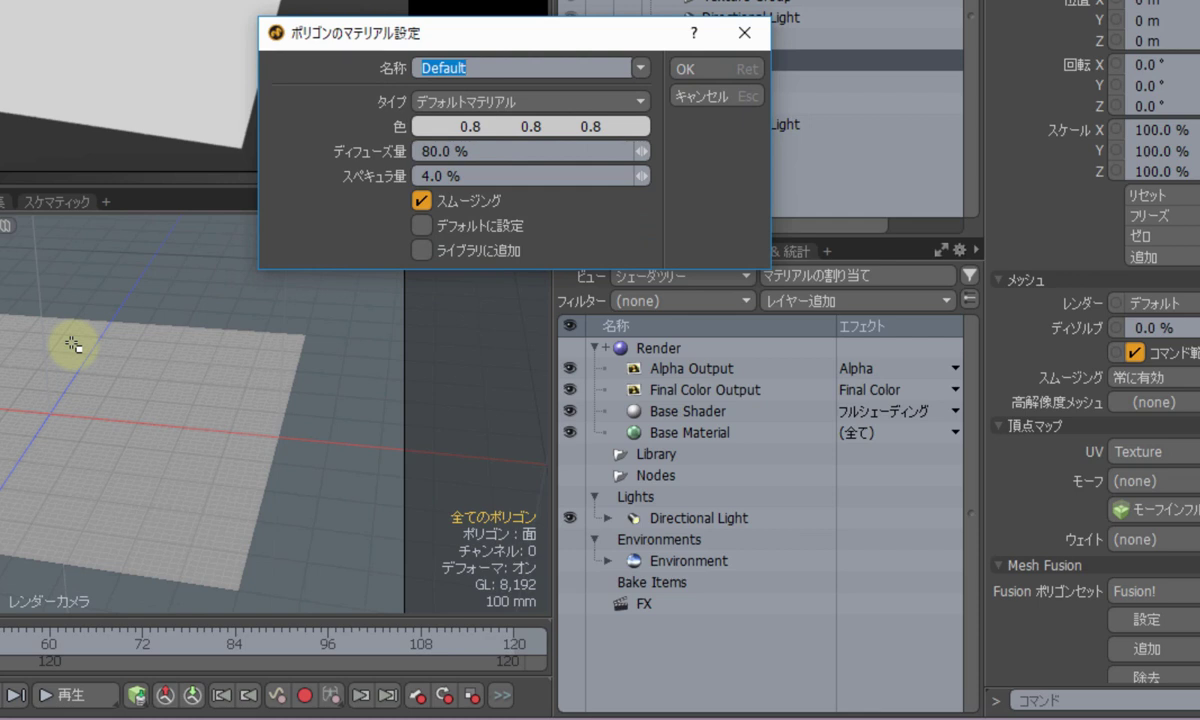
type("Plane")
key("Return")
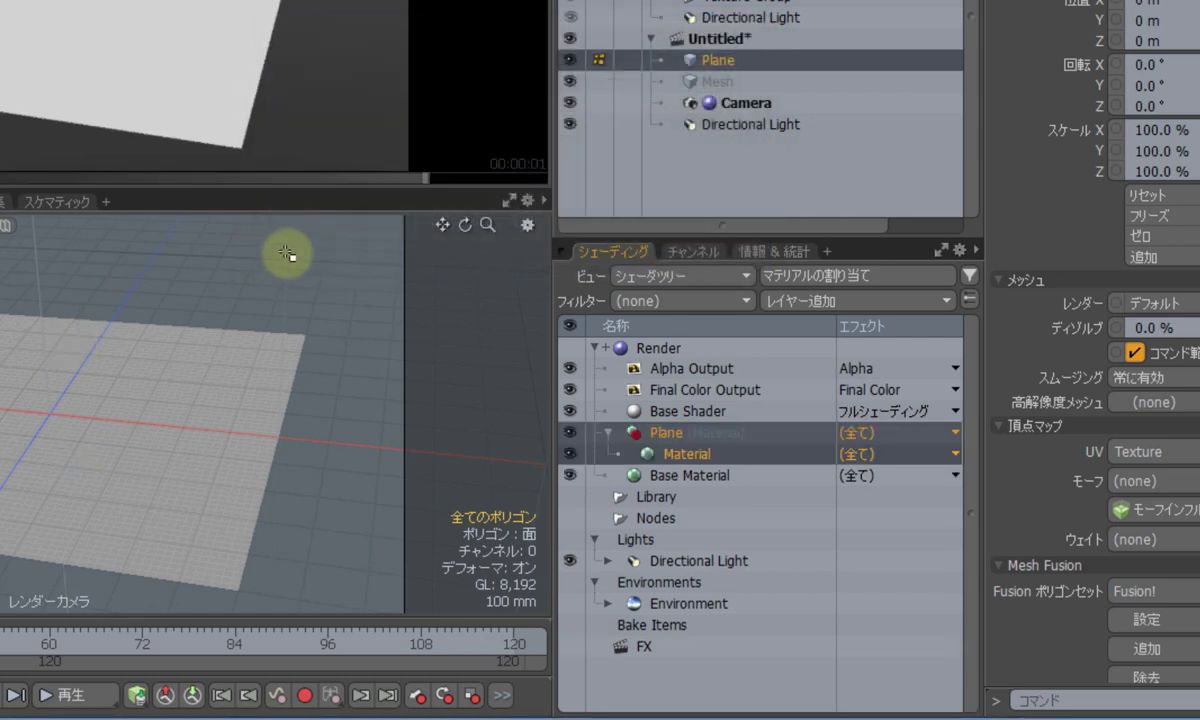
Add the organic (有機体) Veins texture from the extended modo textures to the Plane material group.
left_click(872, 301)
mouse_move(870, 493)
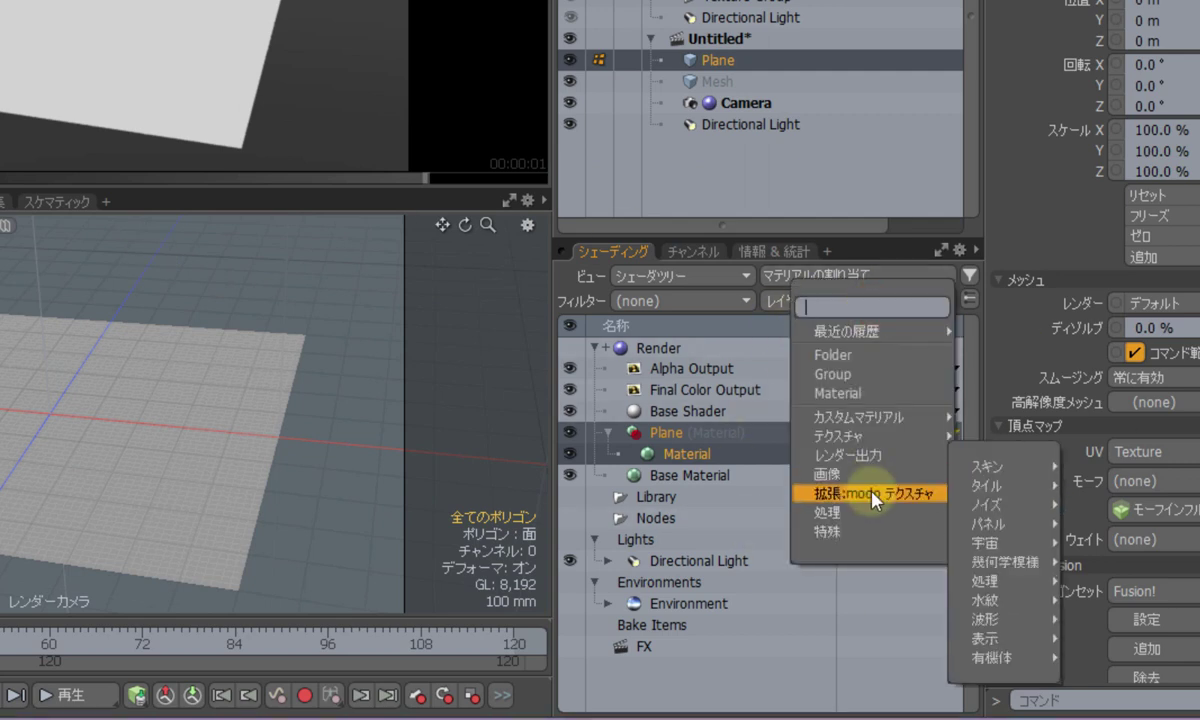
mouse_move(998, 630)
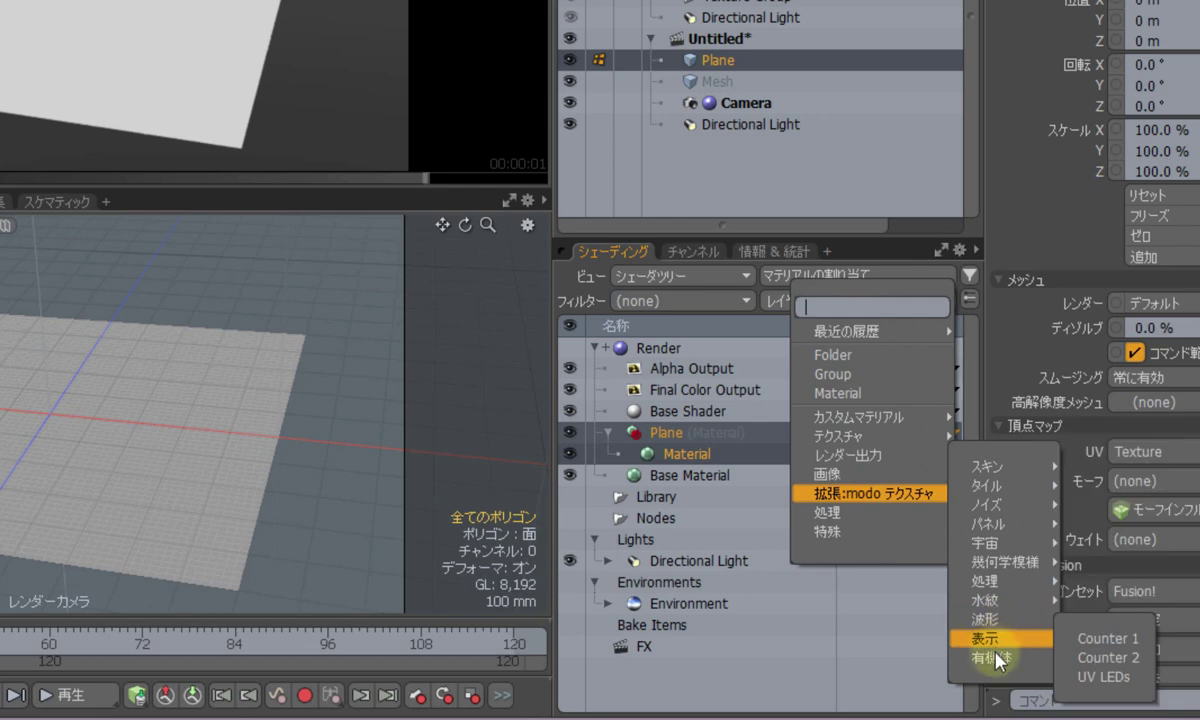
mouse_move(1000, 657)
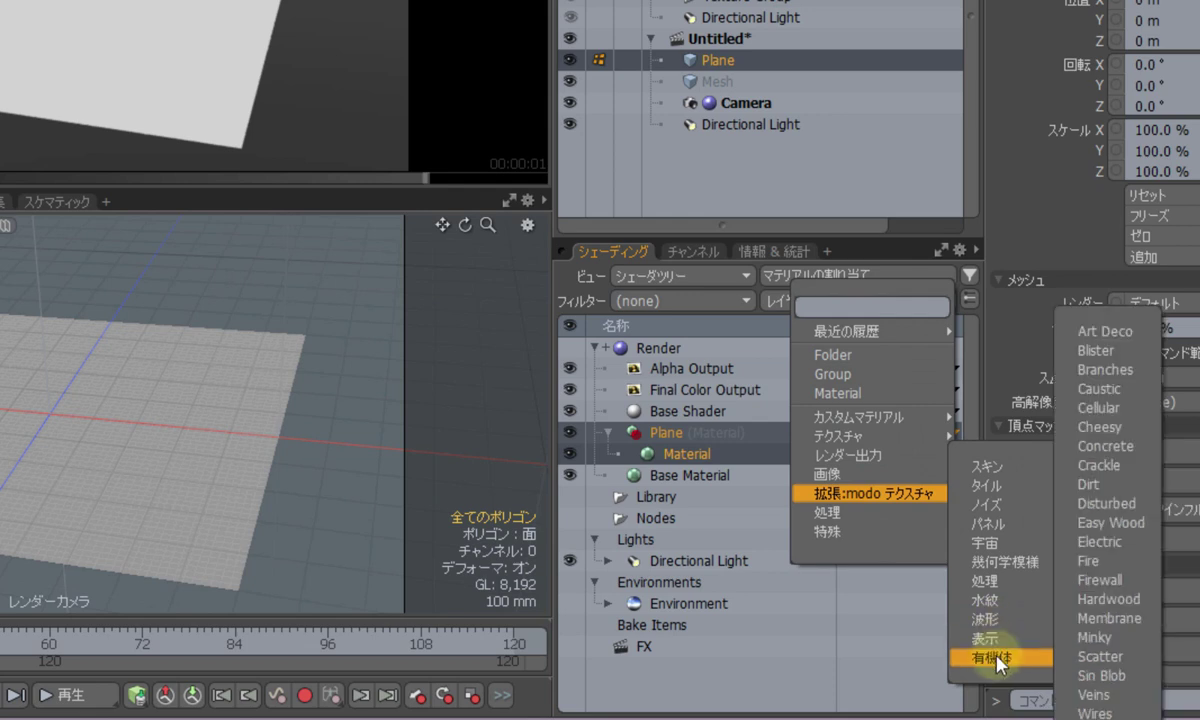
left_click(1100, 694)
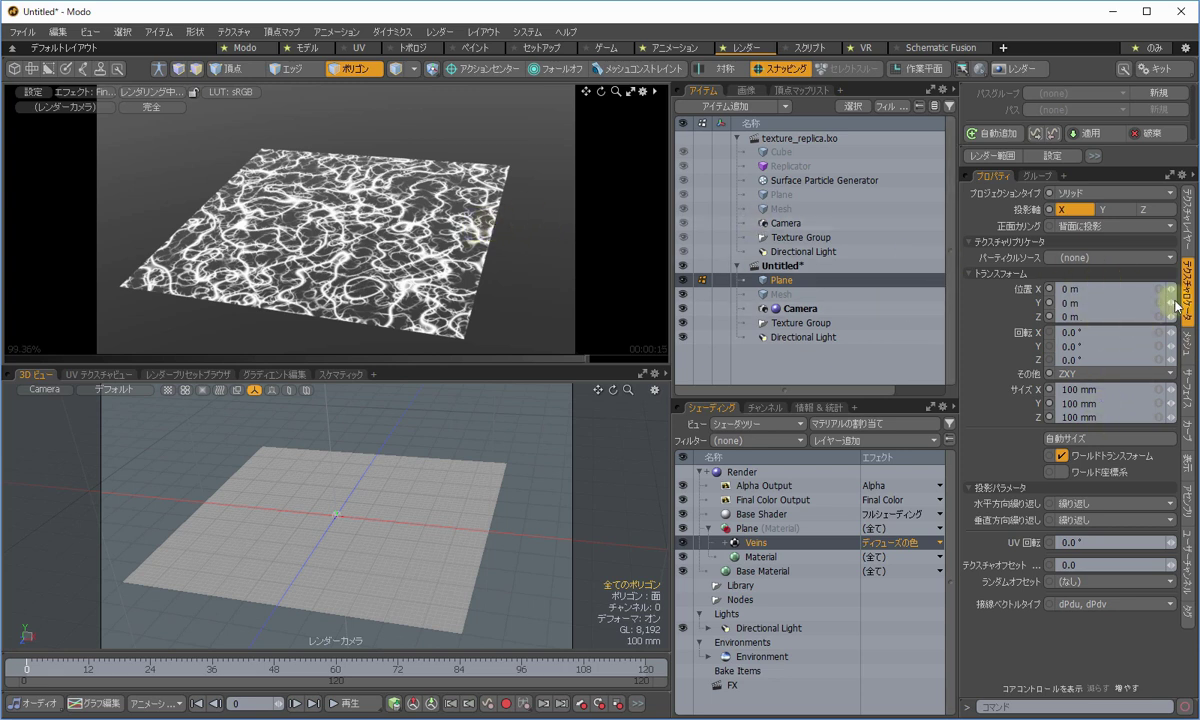
Enlarge the Veins texture uniformly to 1.58 m in X, Y and Z, and show its texture layer properties.
left_click(1160, 391)
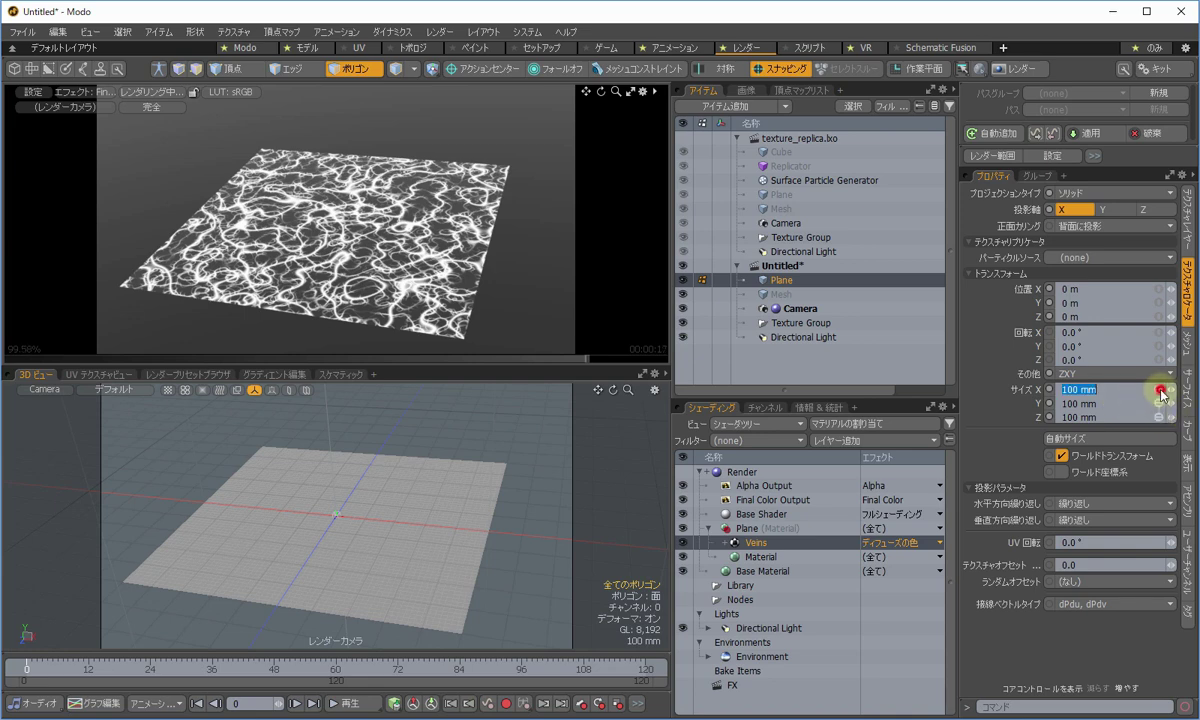
left_click(1170, 389)
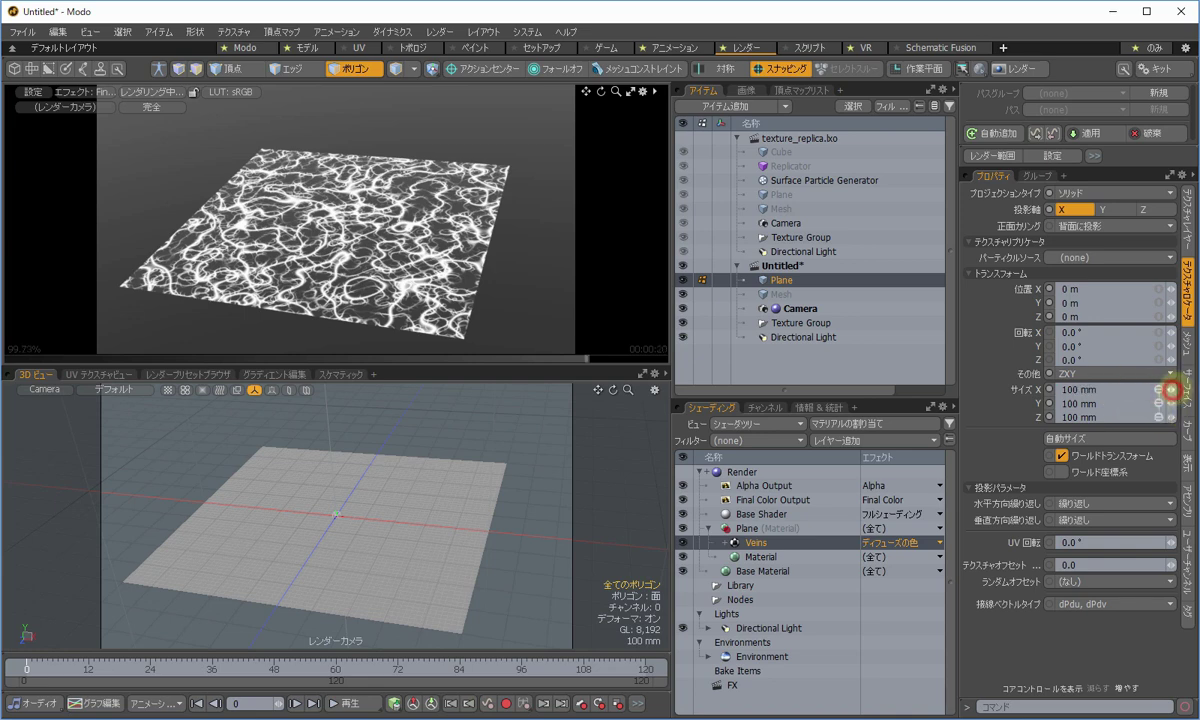
left_click_drag(1100, 389, 1112, 362)
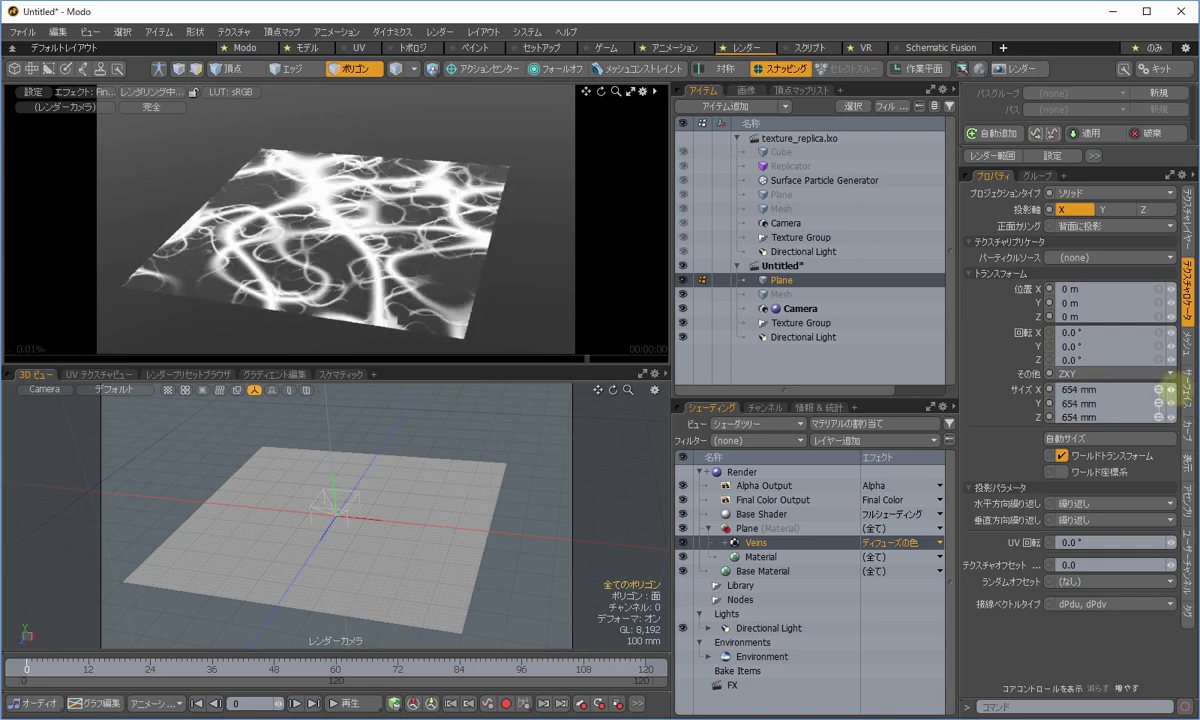
left_click_drag(1170, 389, 1170, 390)
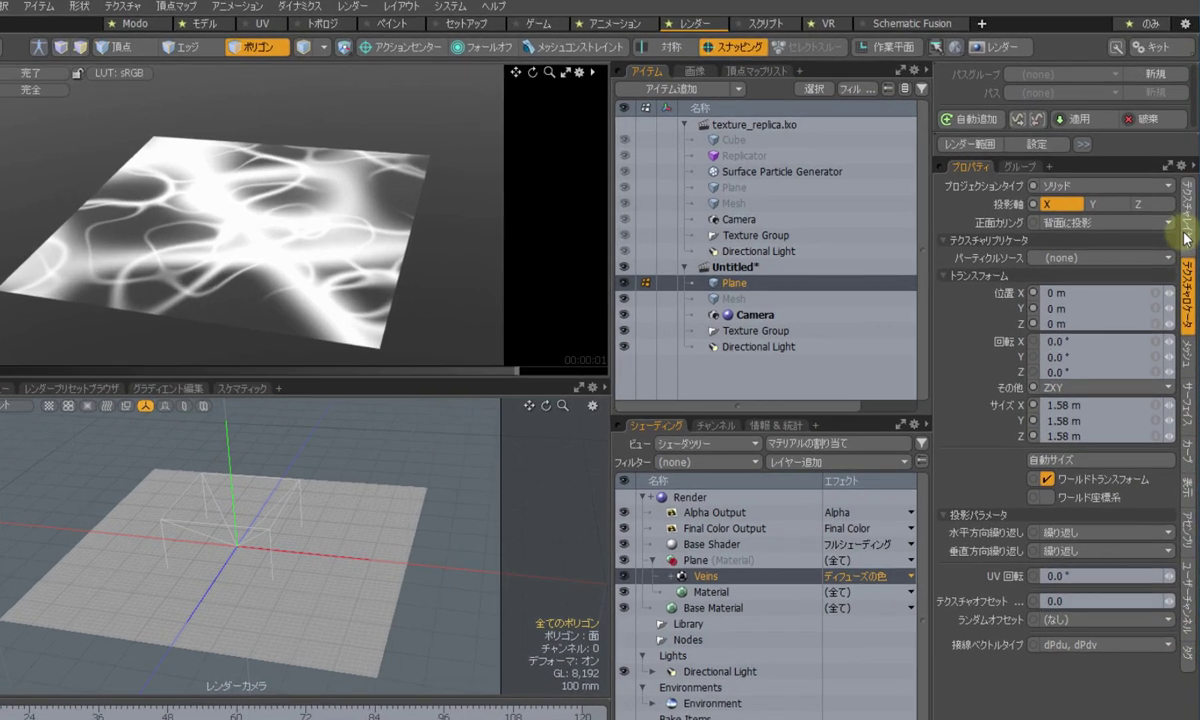
left_click(1187, 220)
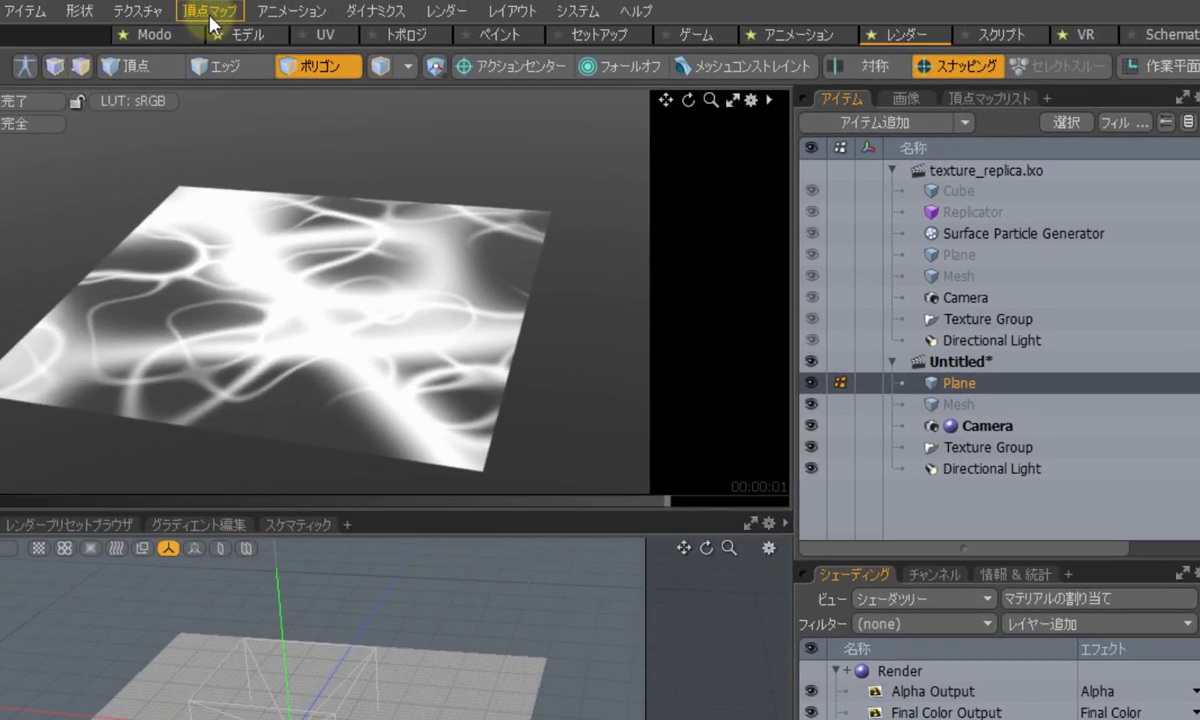
Bake the plane's shading to an RGB vertex map named illumination, using illumination (照射) as the bake type.
left_click(210, 12)
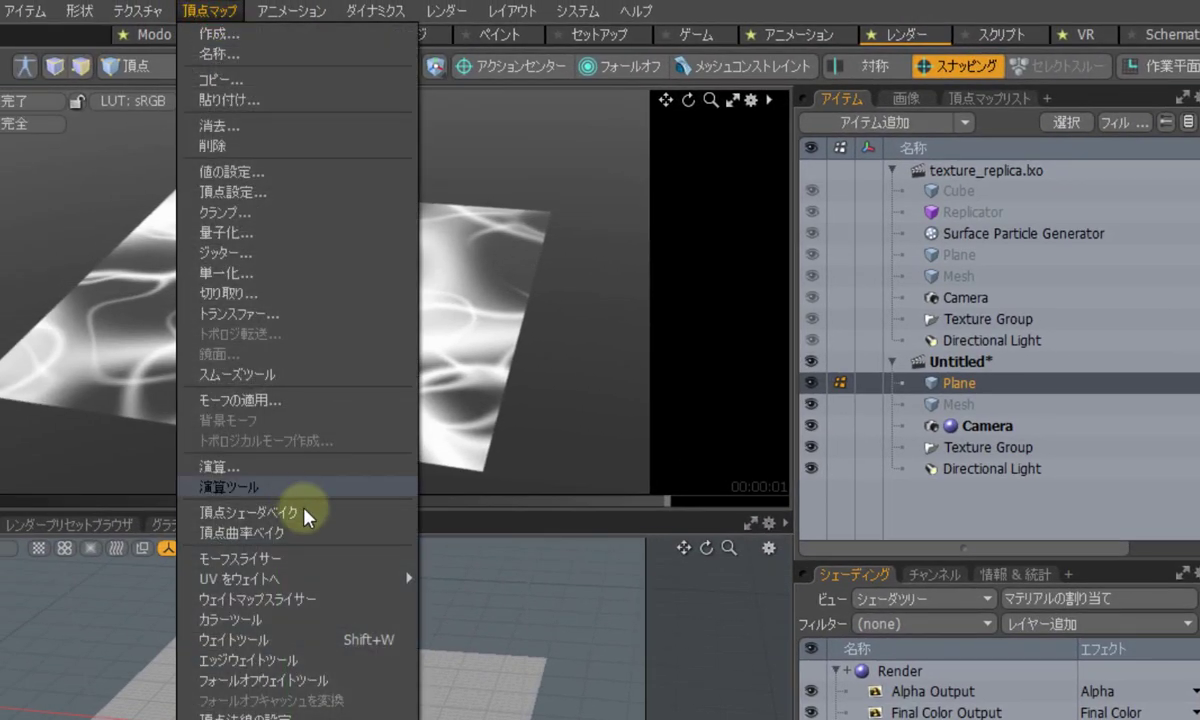
left_click(314, 522)
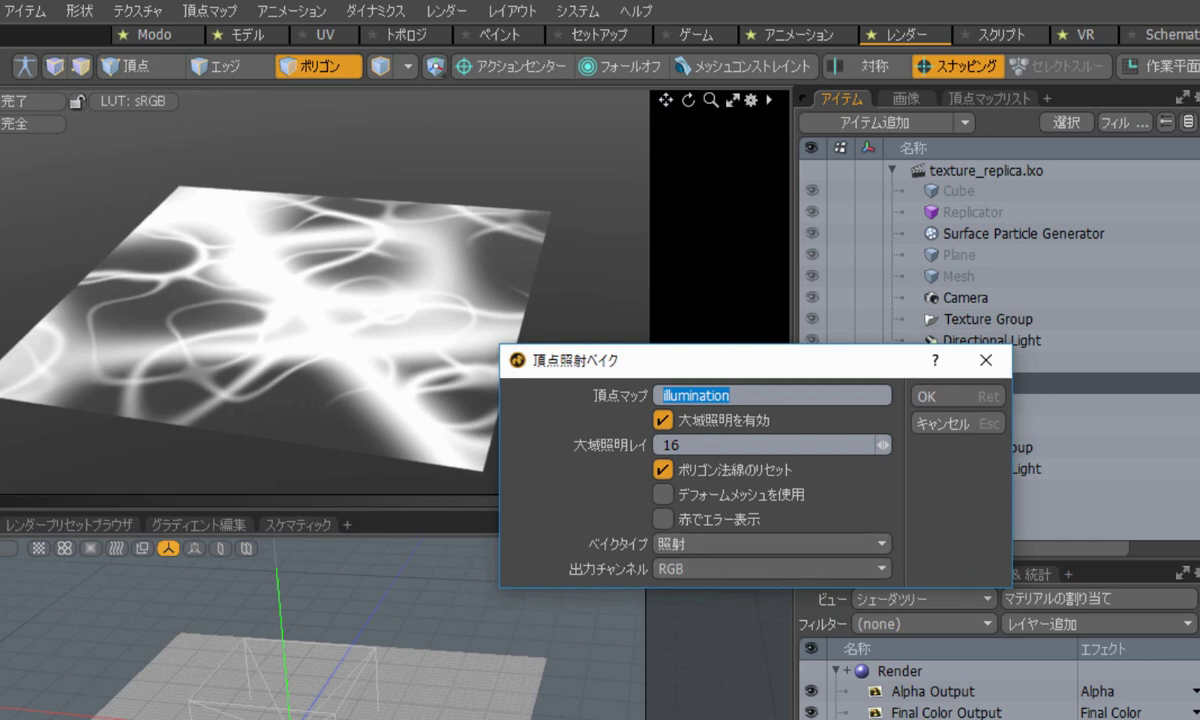
left_click(983, 397)
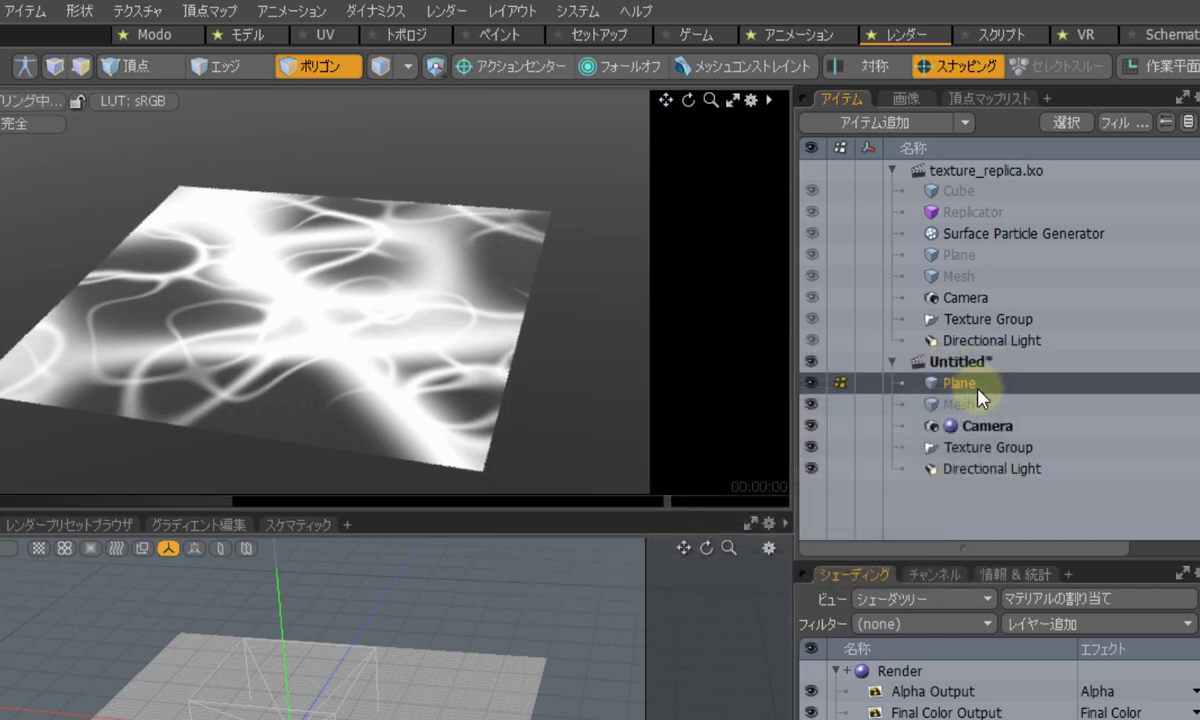
Show the illumination map among the other vertex maps and set the 3D view's shading style to vertex map (頂点マップ).
left_click(1007, 102)
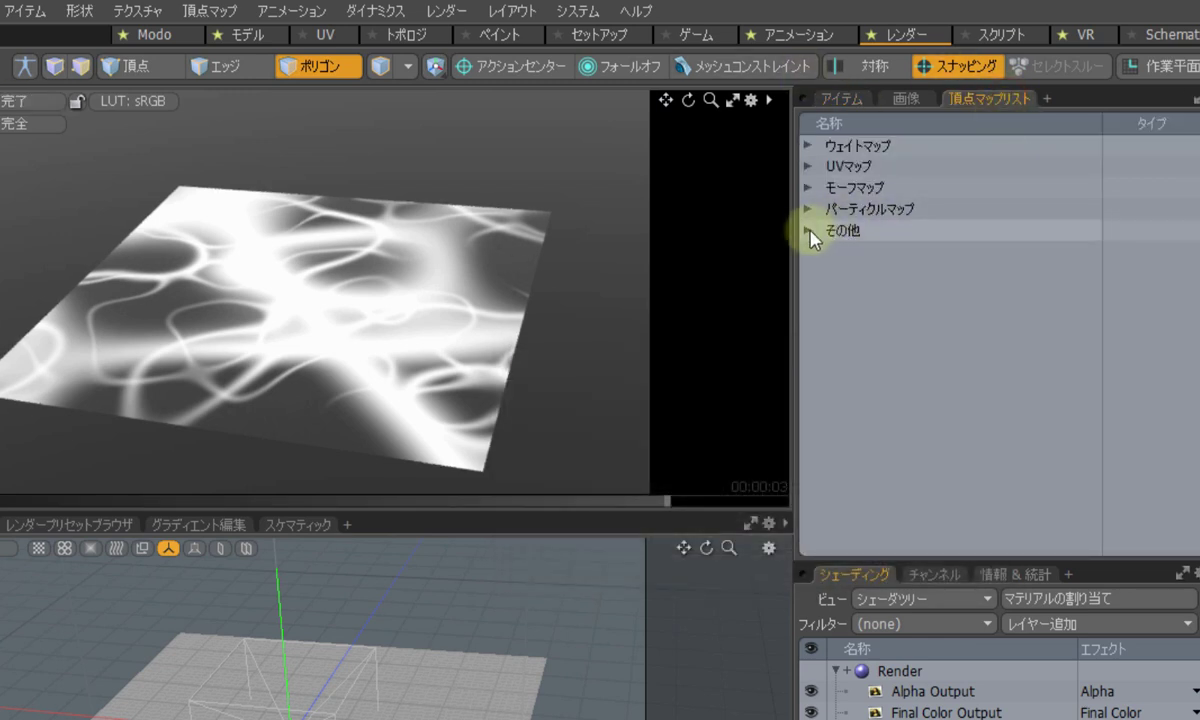
left_click(808, 231)
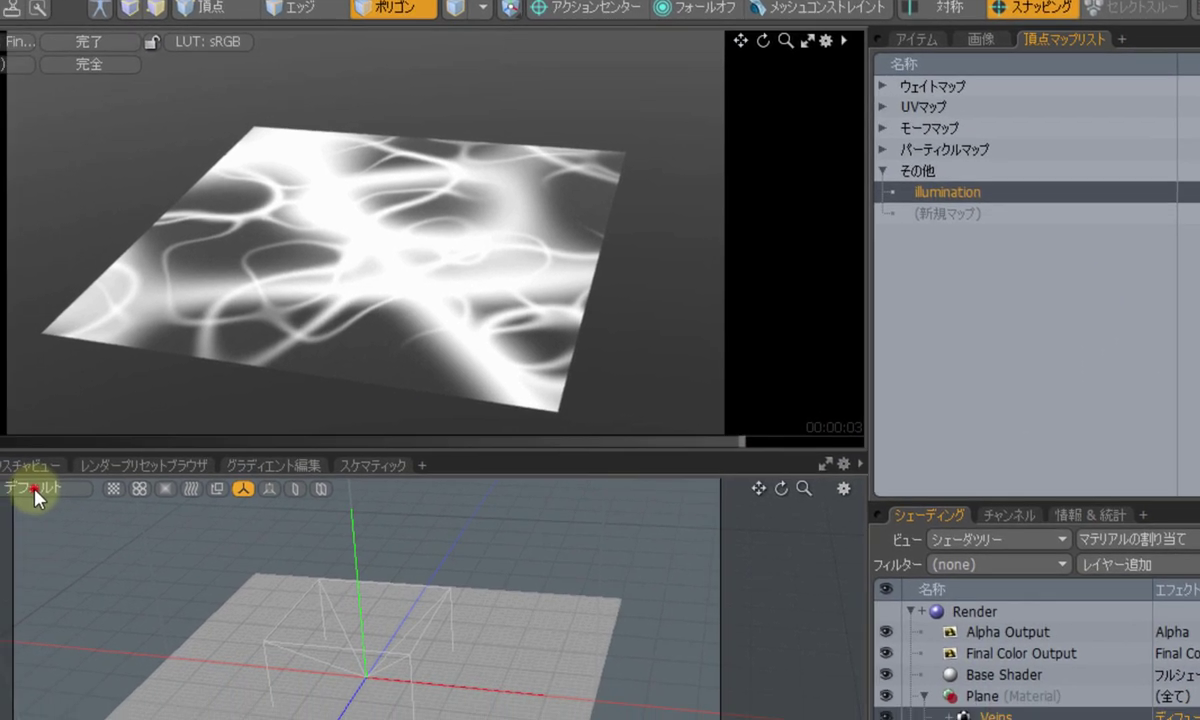
left_click(8, 548)
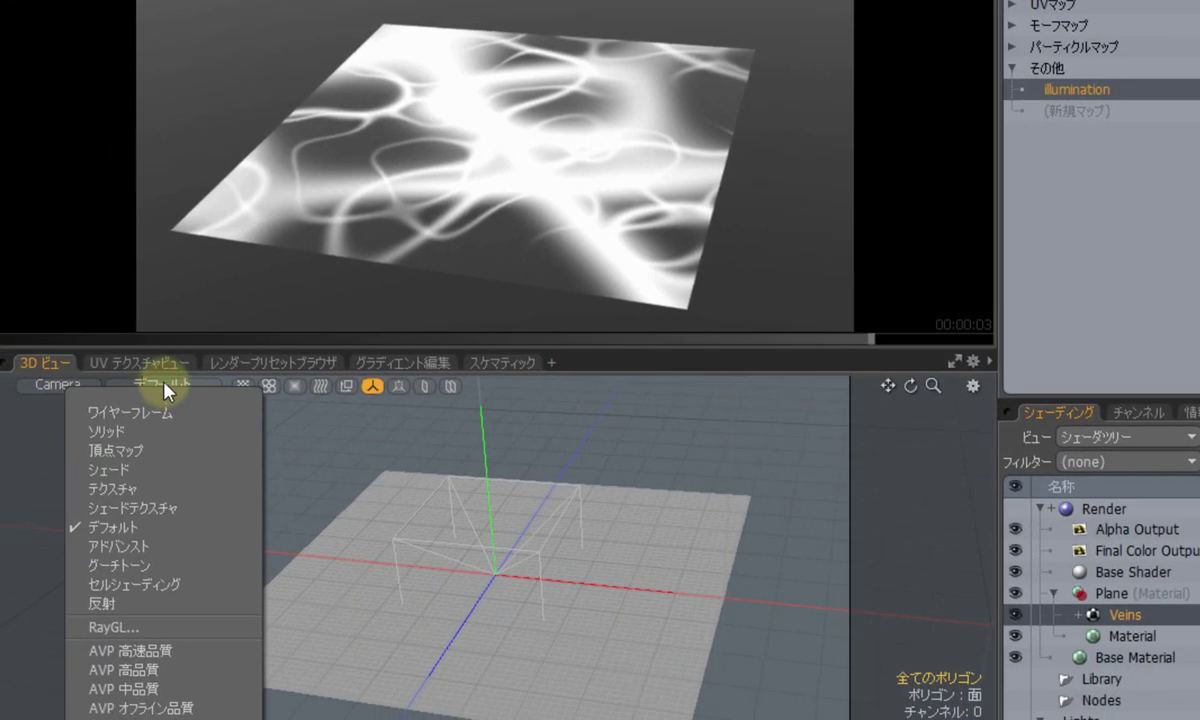
left_click(166, 451)
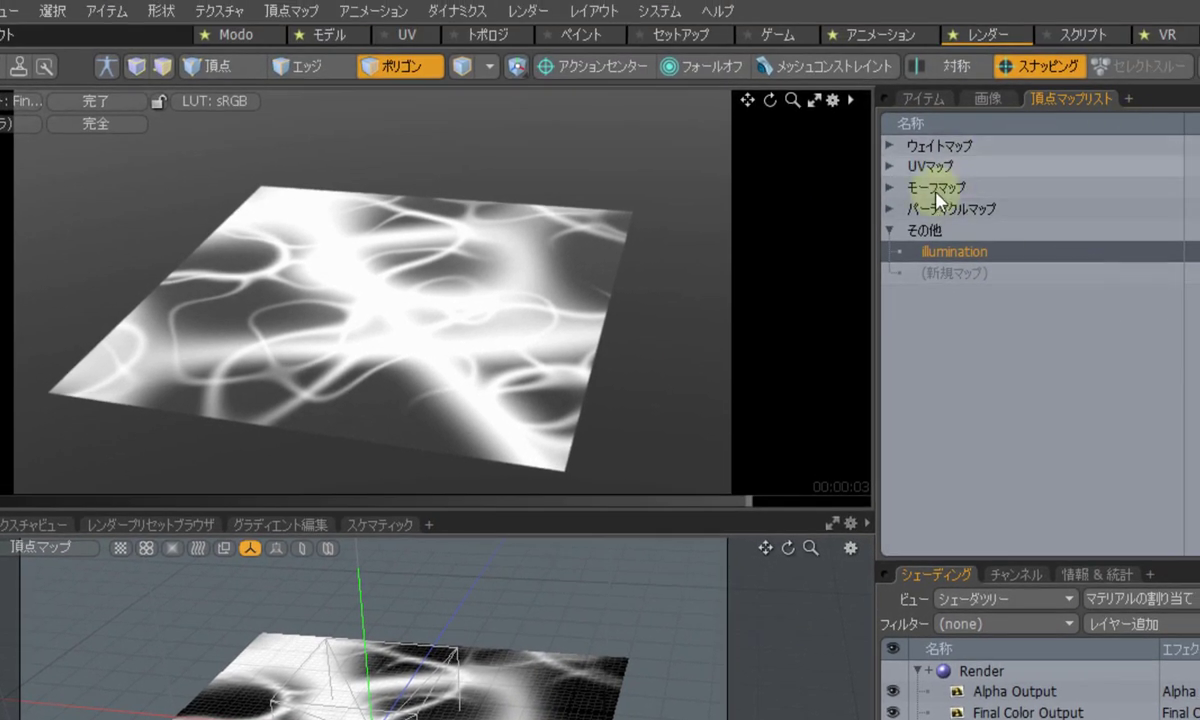
Create a new weight map (ウェイトマップ) named Weight with an initial value of 0.
left_click(889, 146)
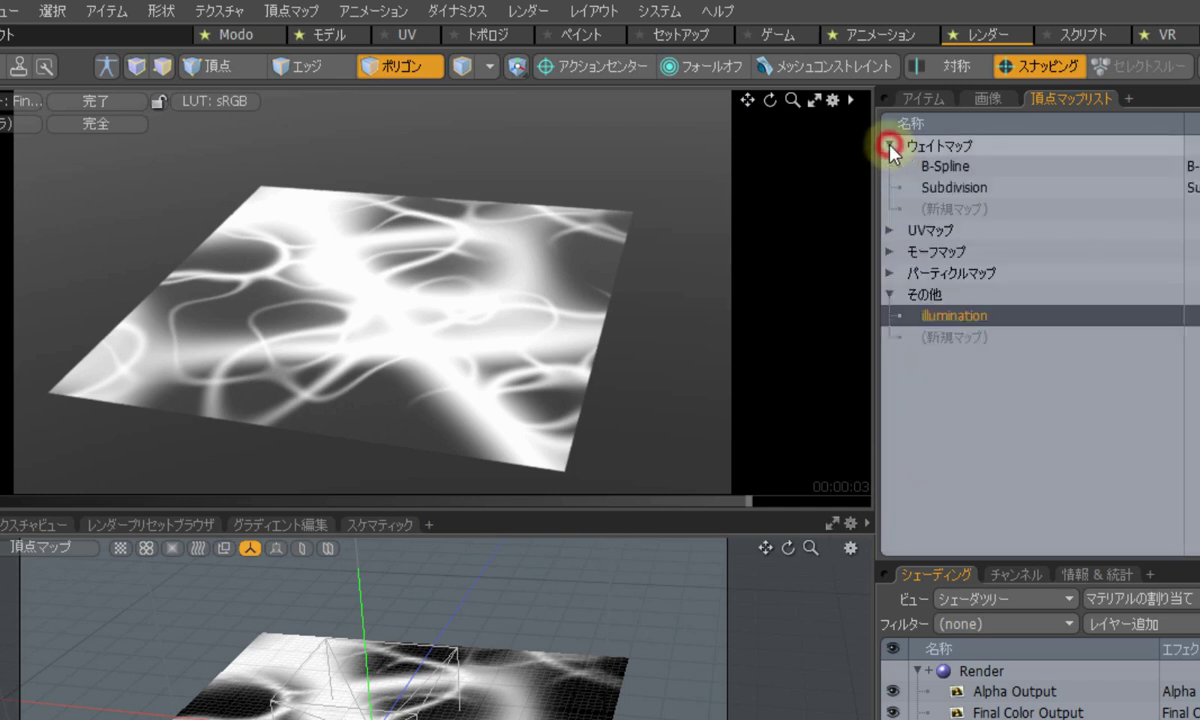
left_click(985, 210)
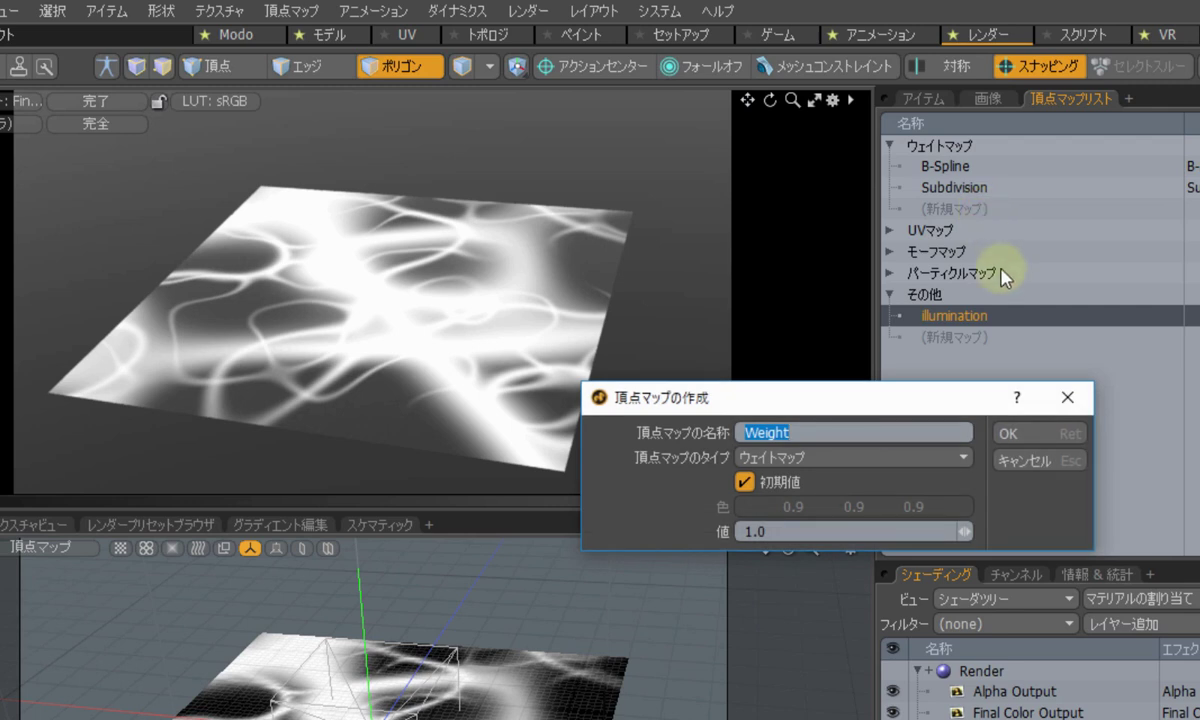
left_click(785, 530)
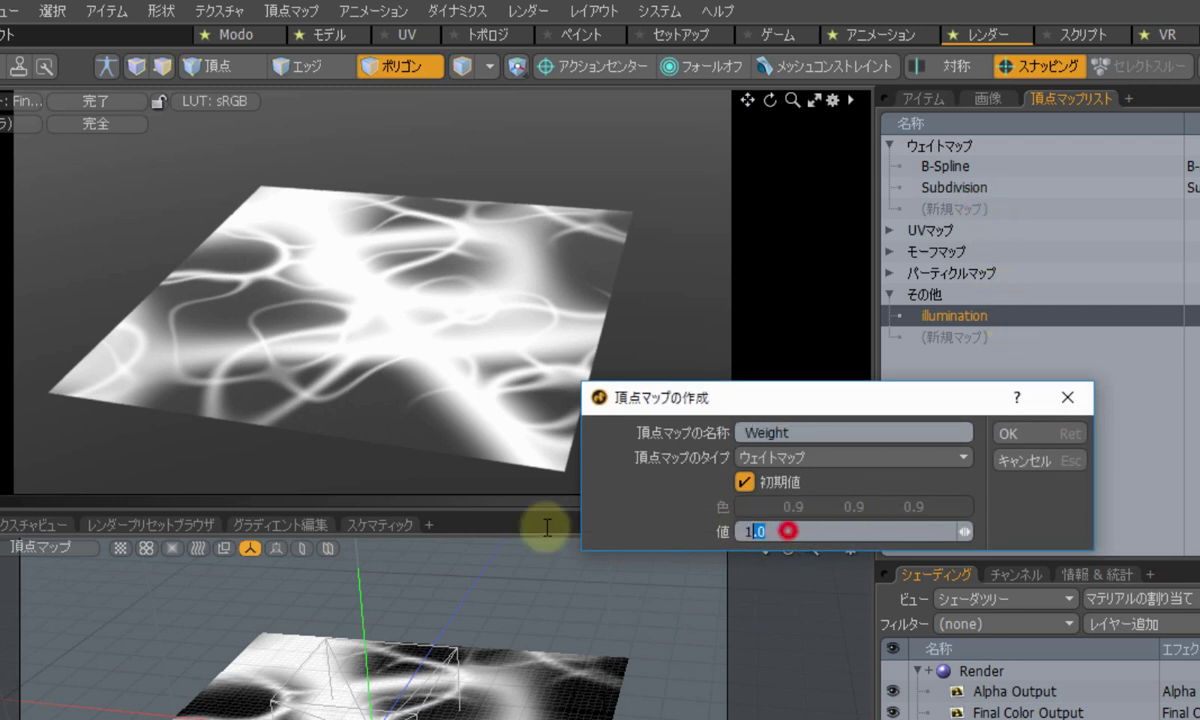
type("0")
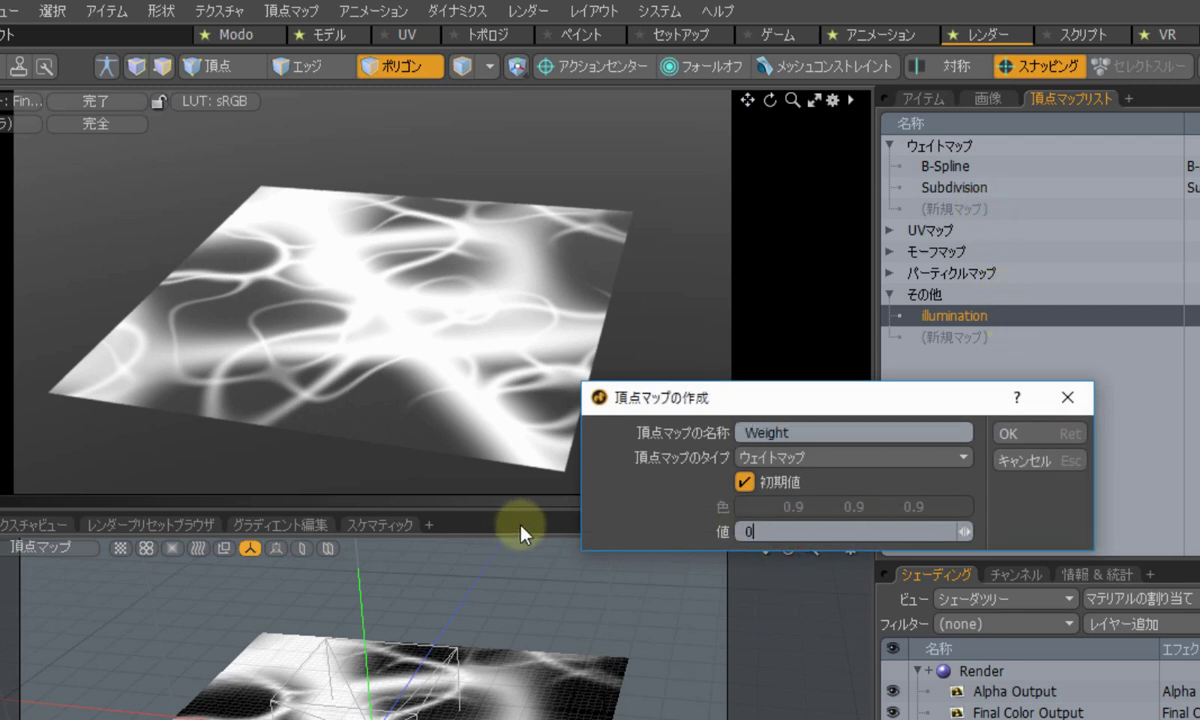
left_click(1028, 439)
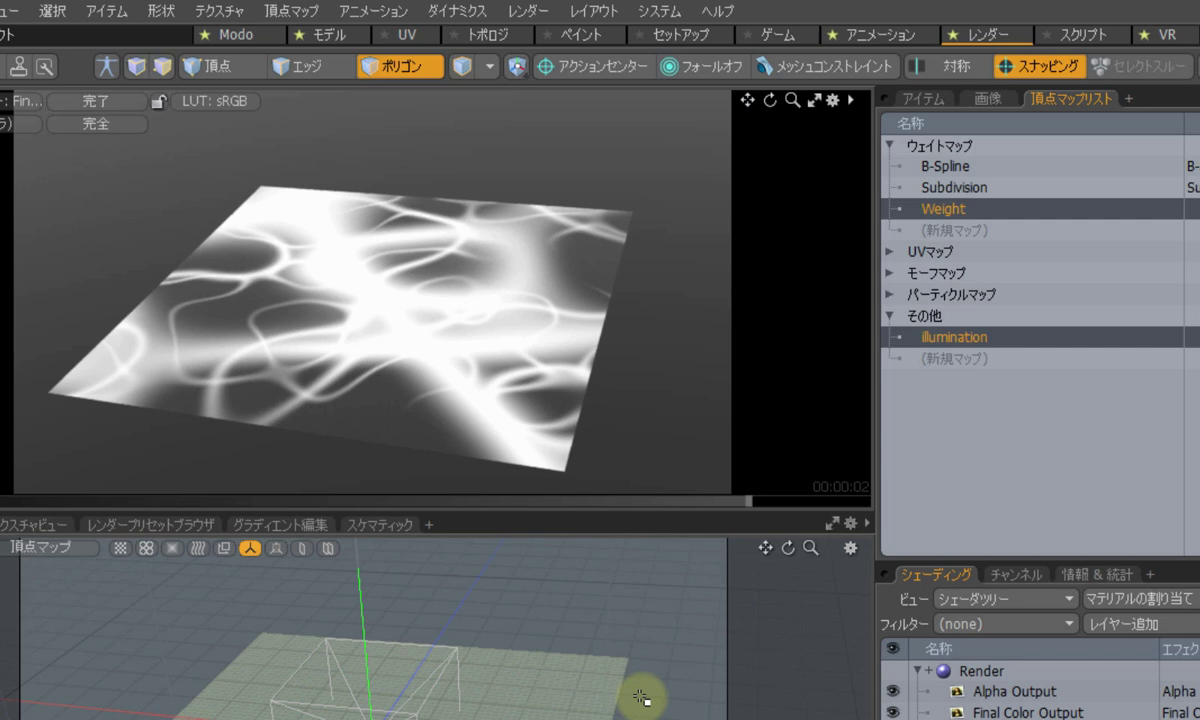
Transfer the RGBA illumination map into the Weight map with vertex map math (演算), using illumination as map A.
left_click(298, 14)
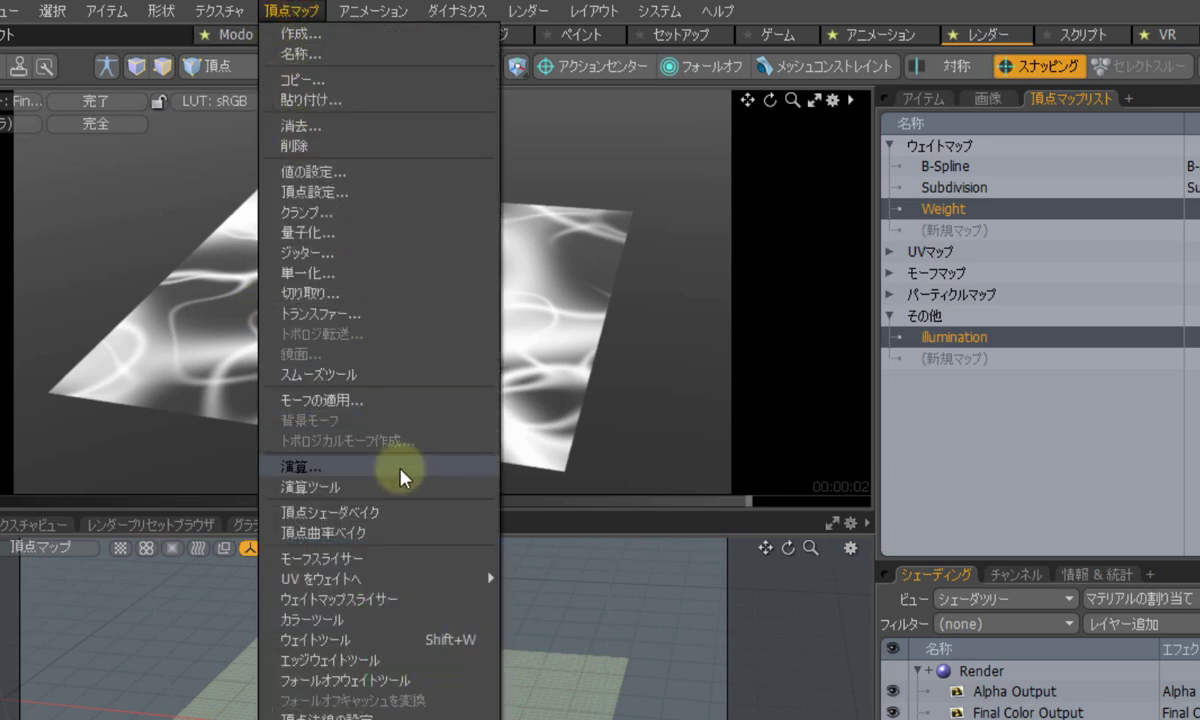
left_click(400, 476)
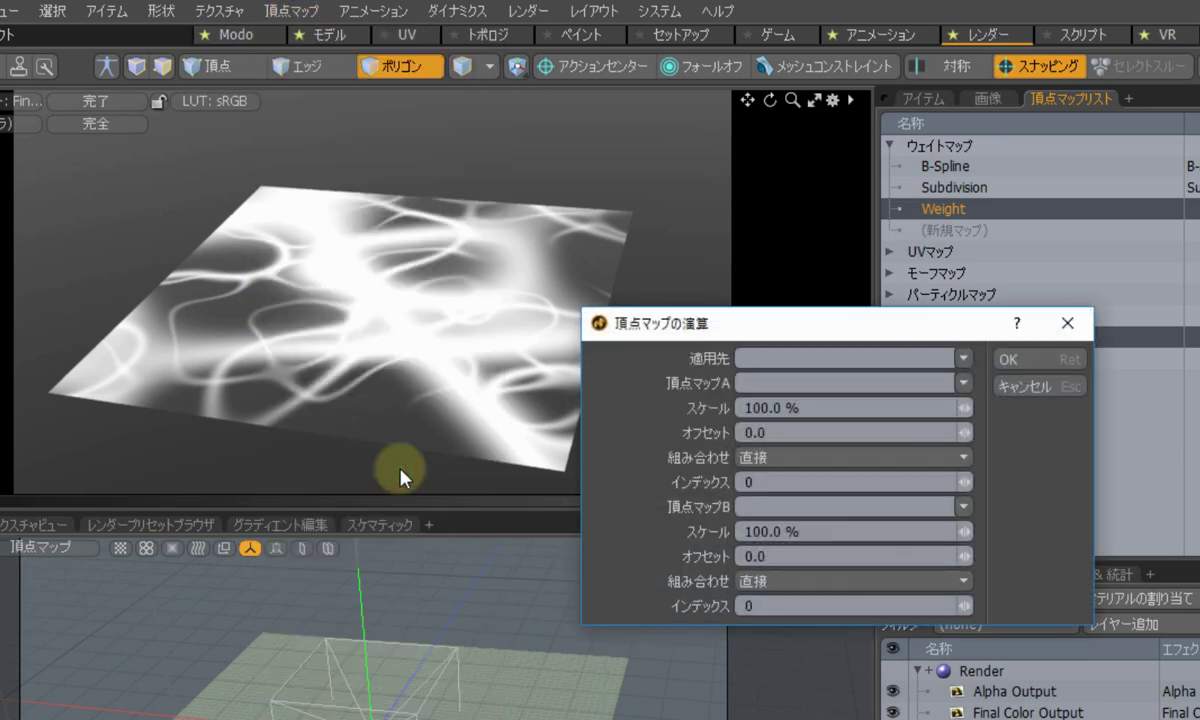
left_click(965, 358)
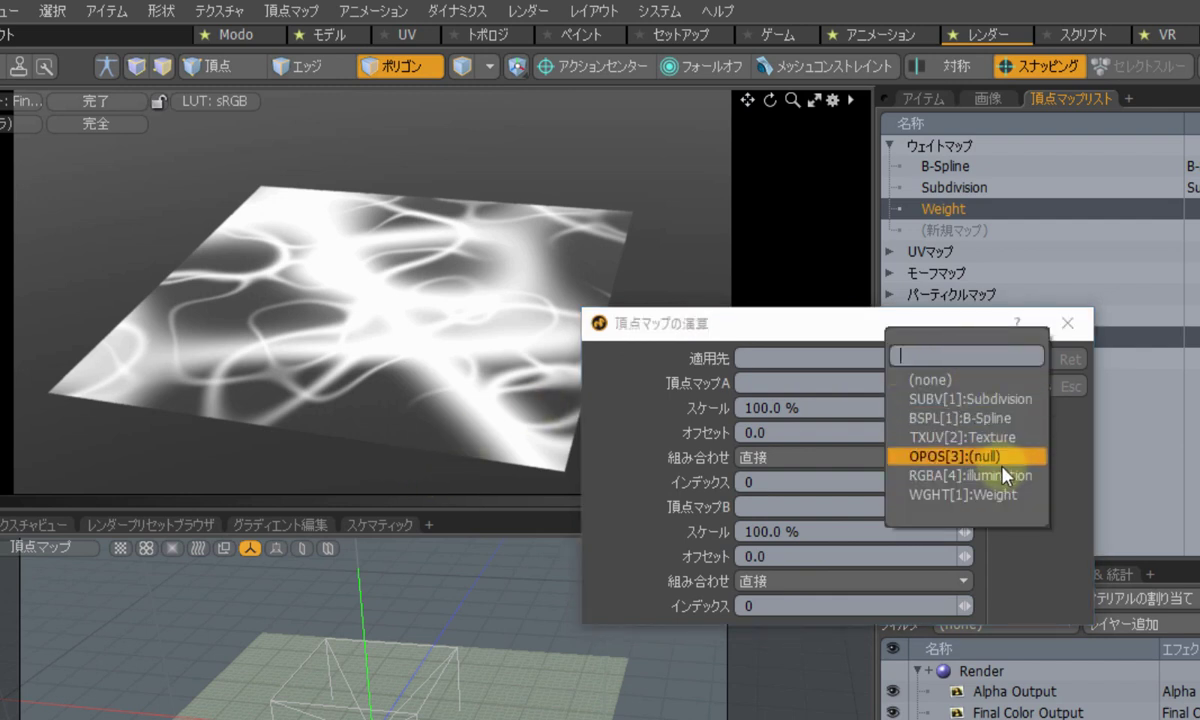
left_click(998, 495)
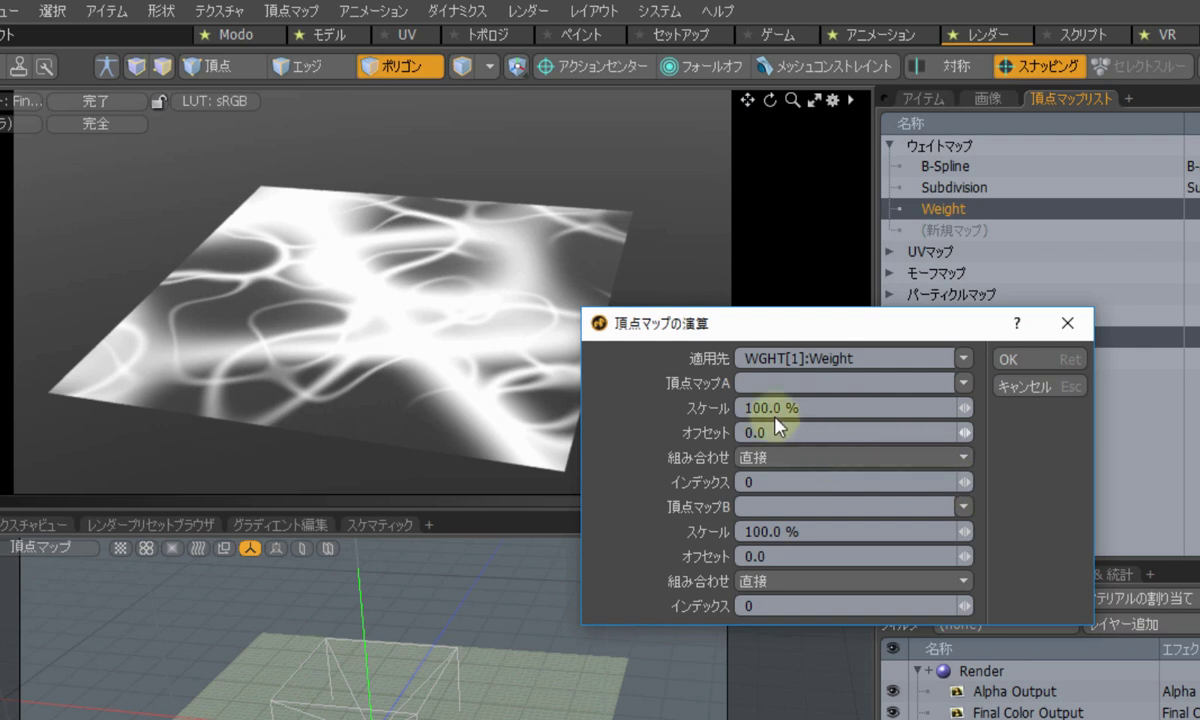
left_click(963, 383)
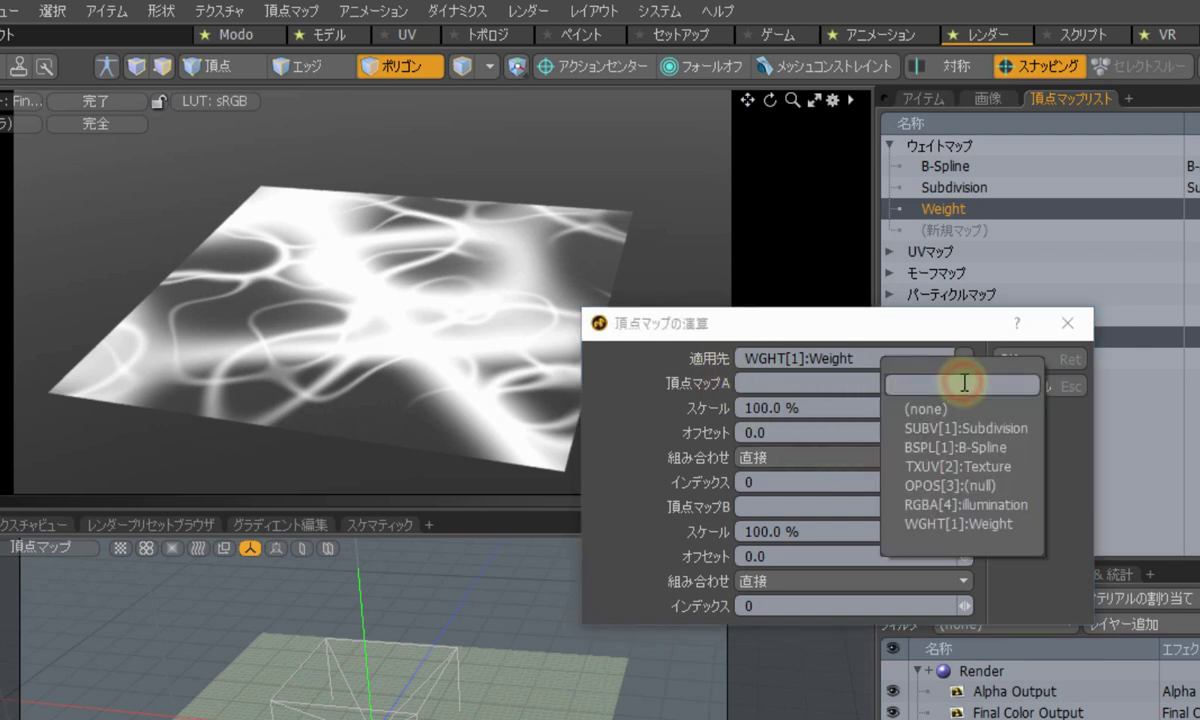
left_click(1025, 507)
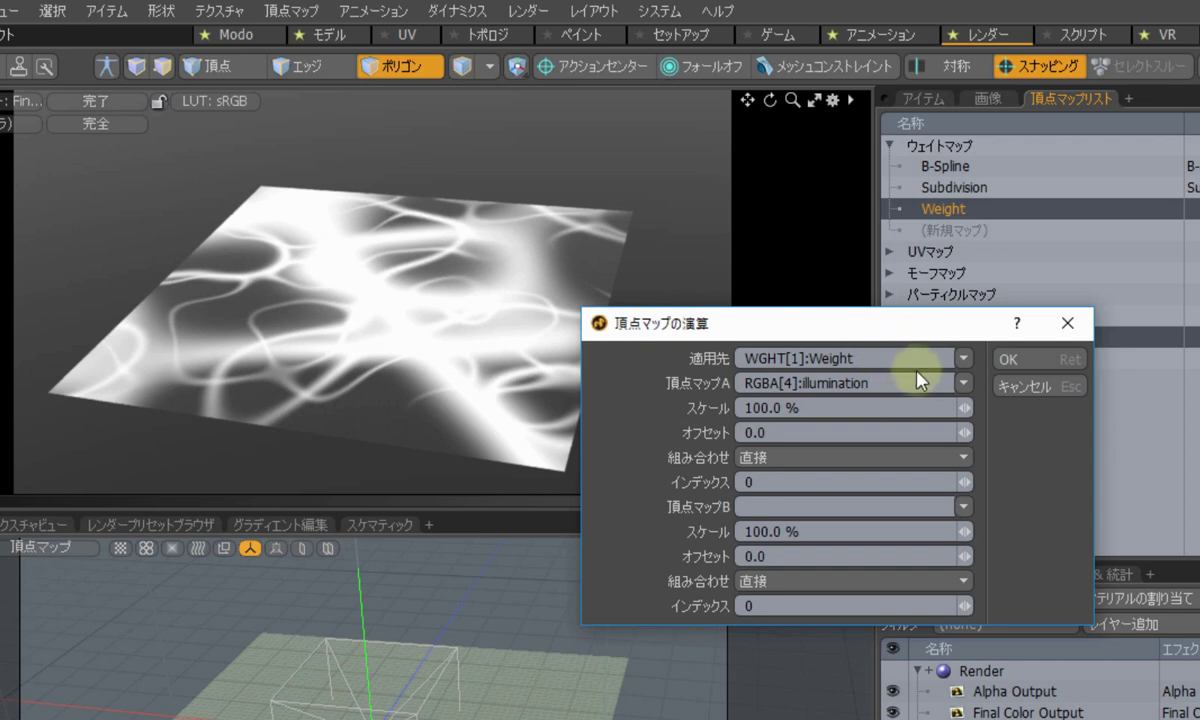
left_click(1066, 357)
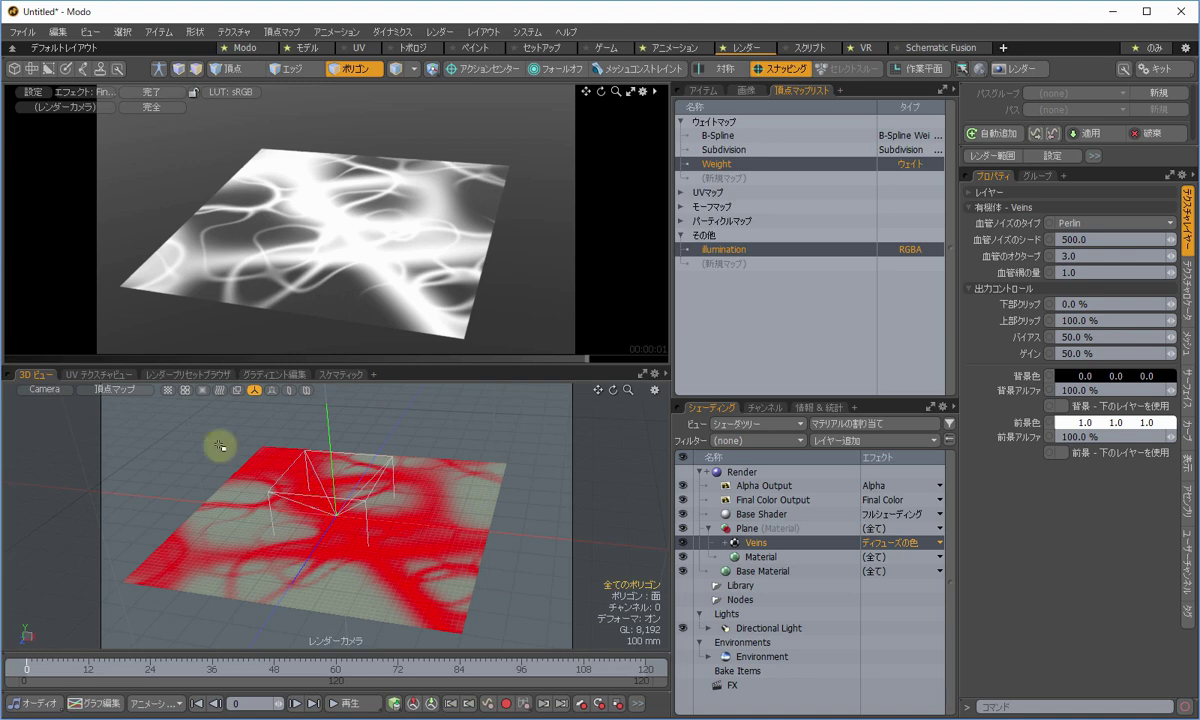
Add a unit cube to the scene as a new mesh item.
left_click(17, 71)
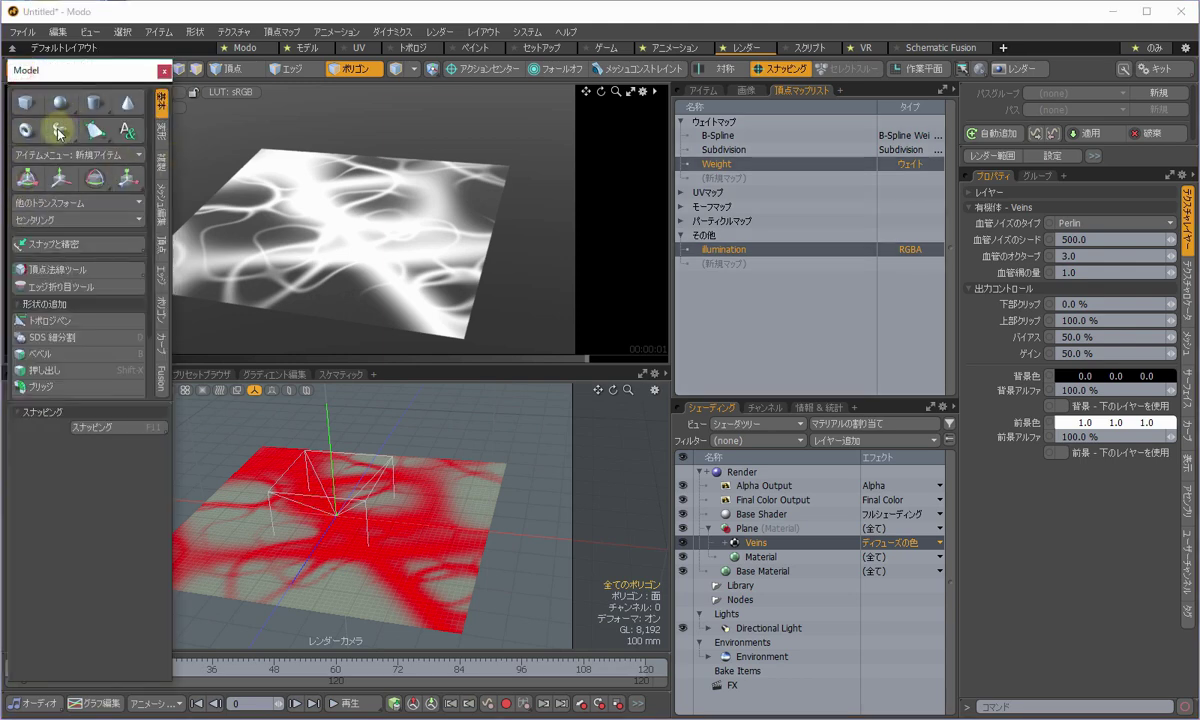
left_click(27, 102)
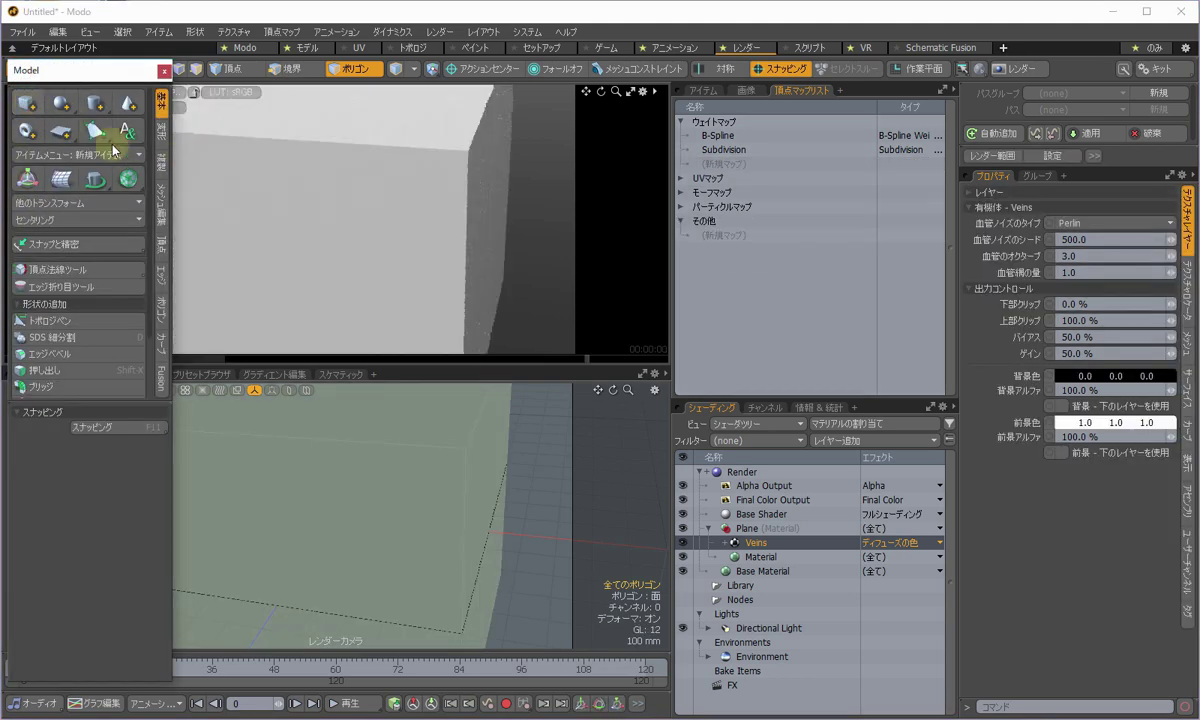
left_click(163, 71)
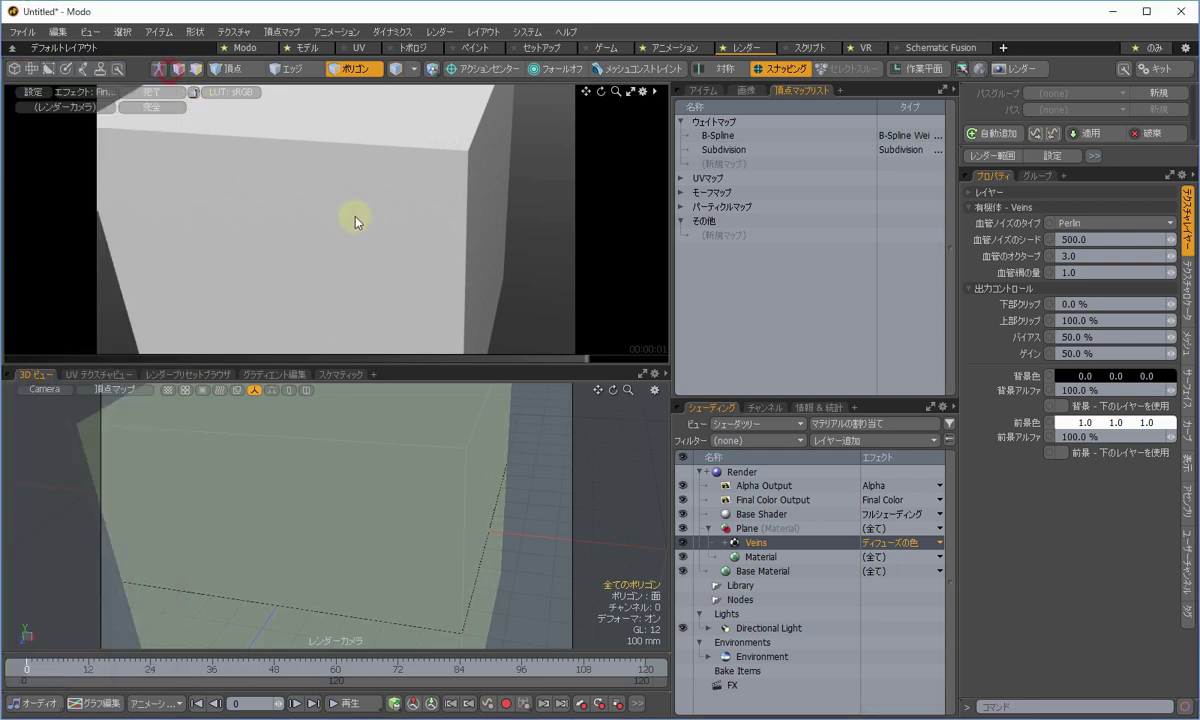
Show the item list and scale the cube down to a small block at the plane's centre.
left_click(703, 90)
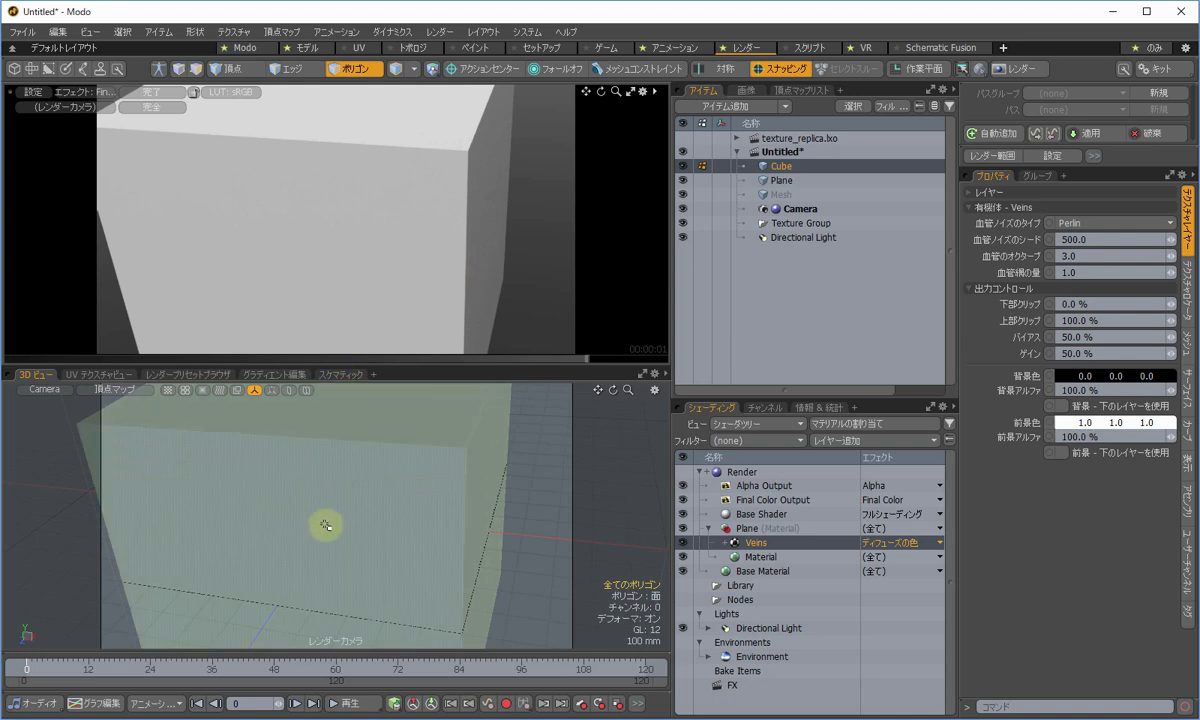
key("w")
scroll(333, 518, "down", 10)
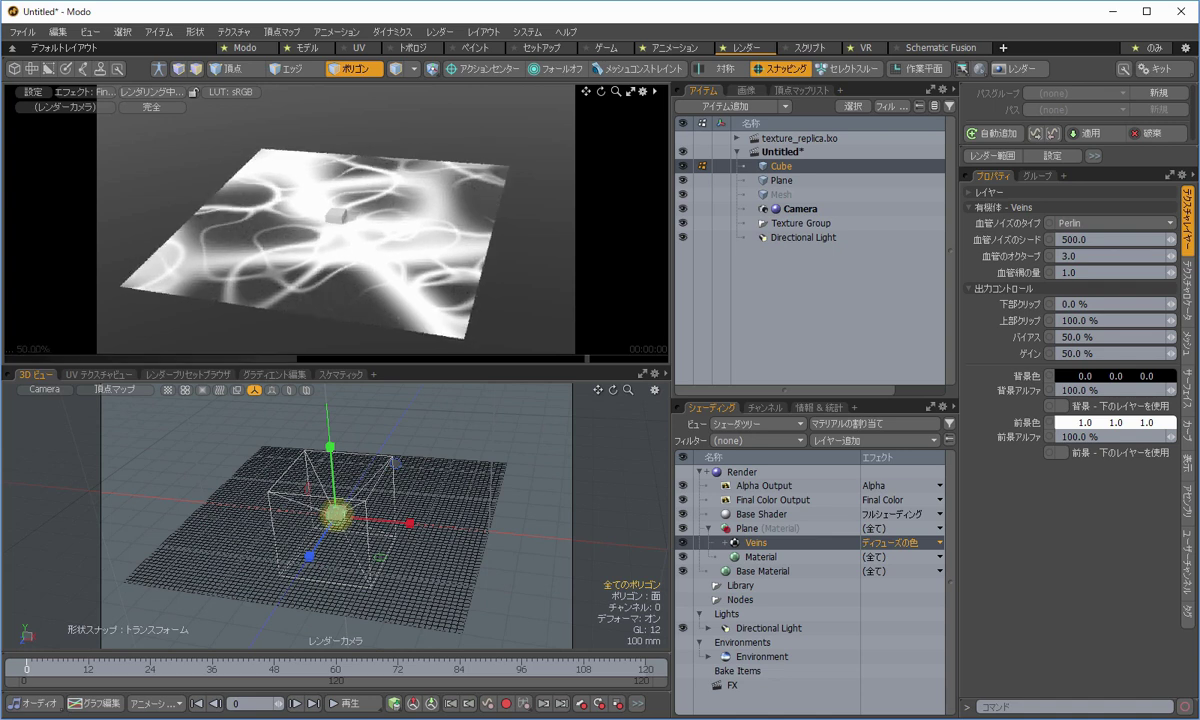
left_click_drag(335, 515, 365, 505)
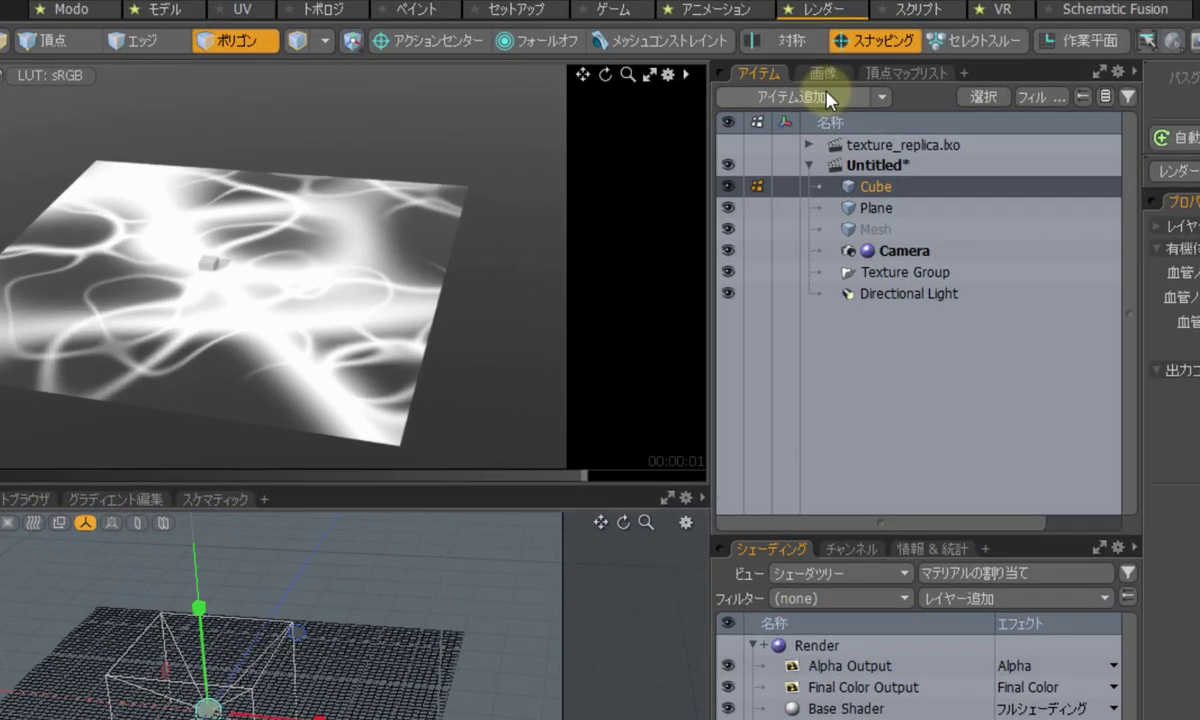
Add a Replicator item from the particle (パーティクル) items.
left_click(750, 106)
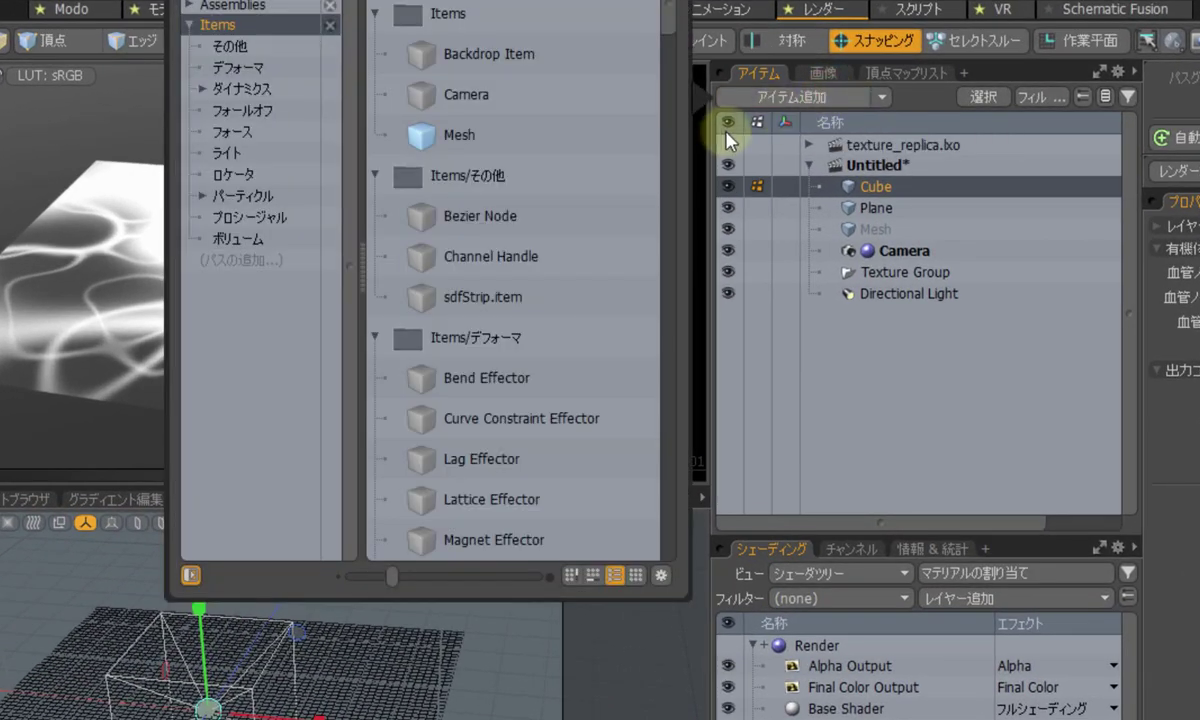
left_click(240, 196)
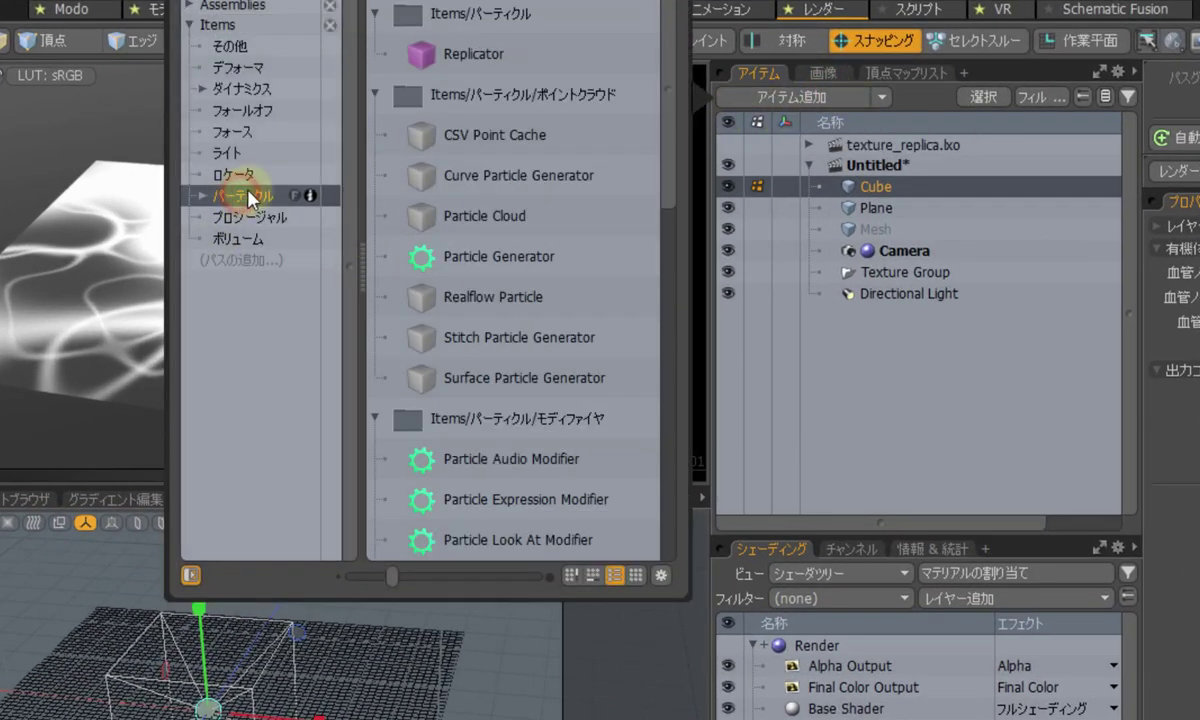
double_click(544, 66)
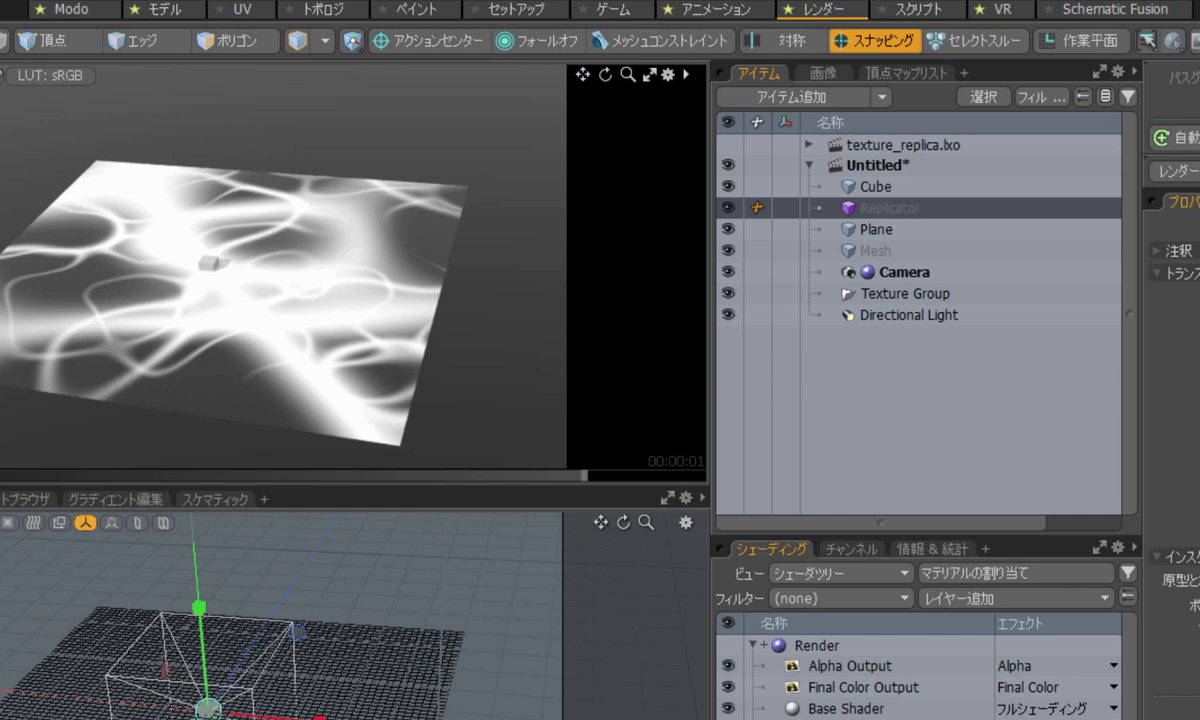
Add a Surface Particle Generator and use Plane as its source surface (ソースサーフェイス).
left_click(836, 98)
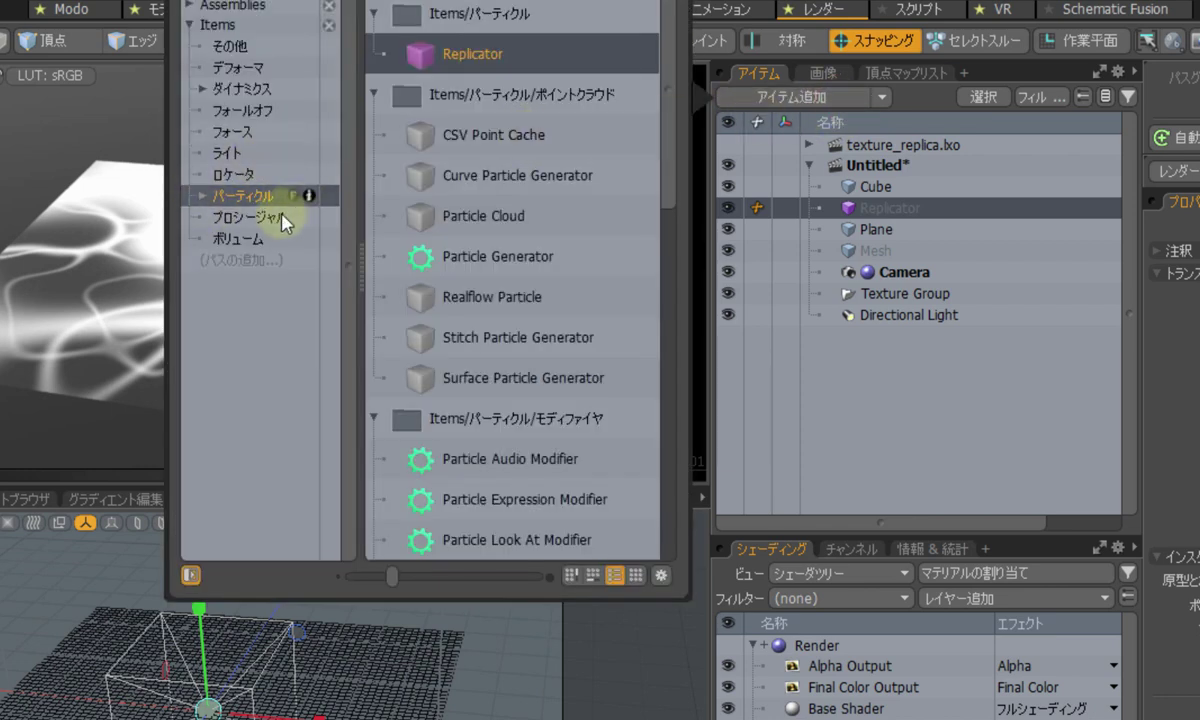
left_click(549, 386)
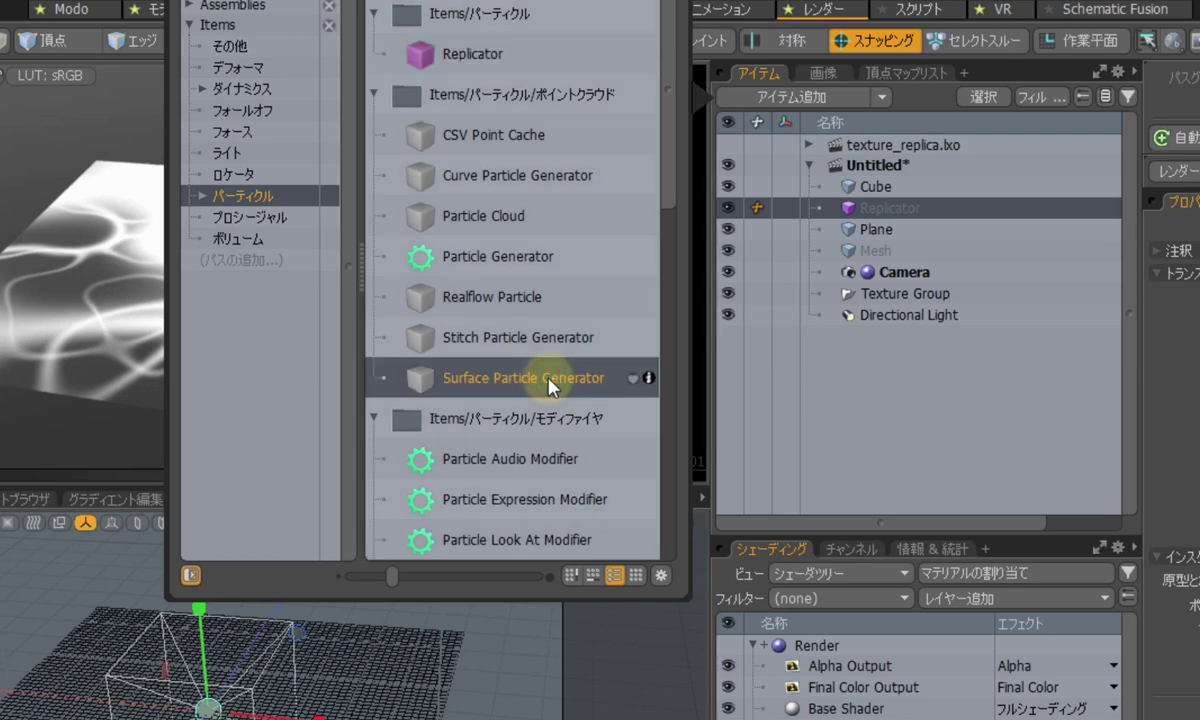
left_click(572, 380)
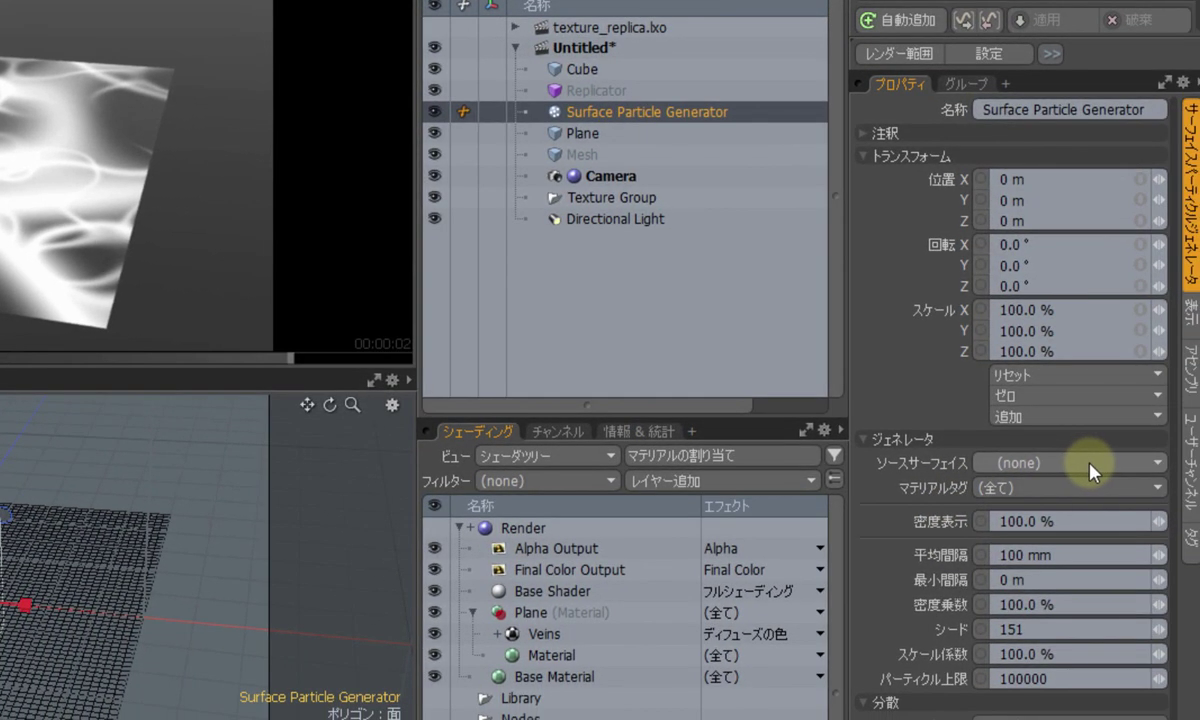
left_click(1166, 494)
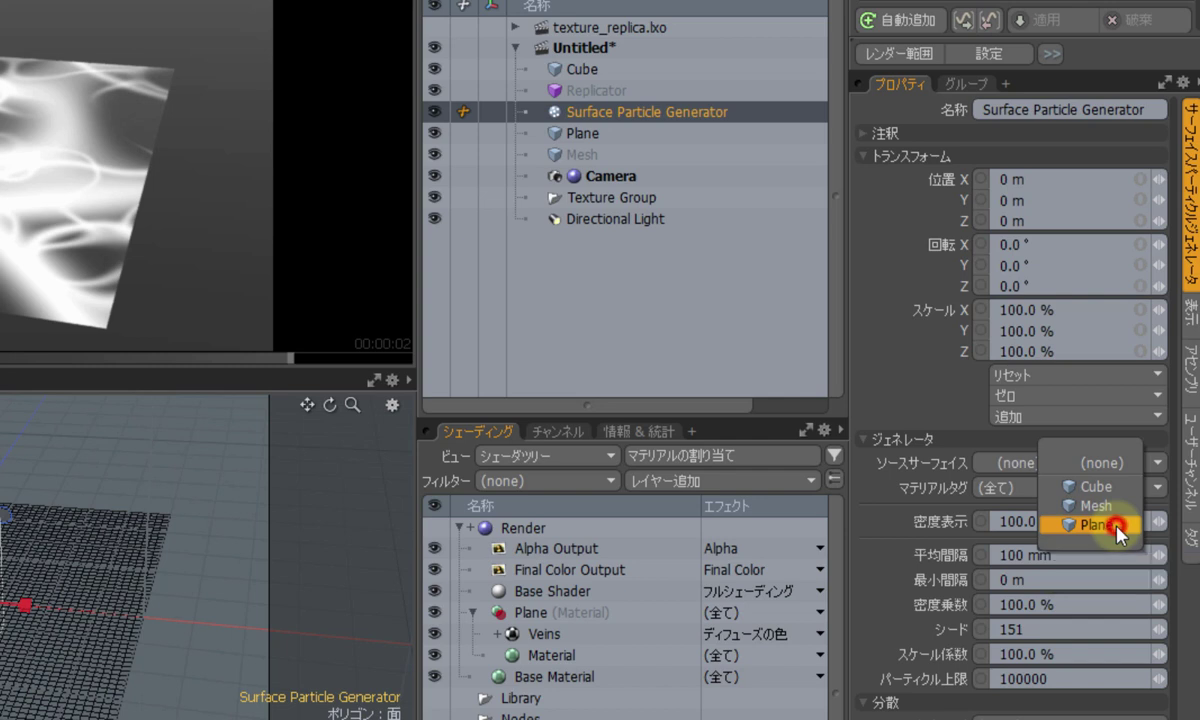
left_click(1118, 530)
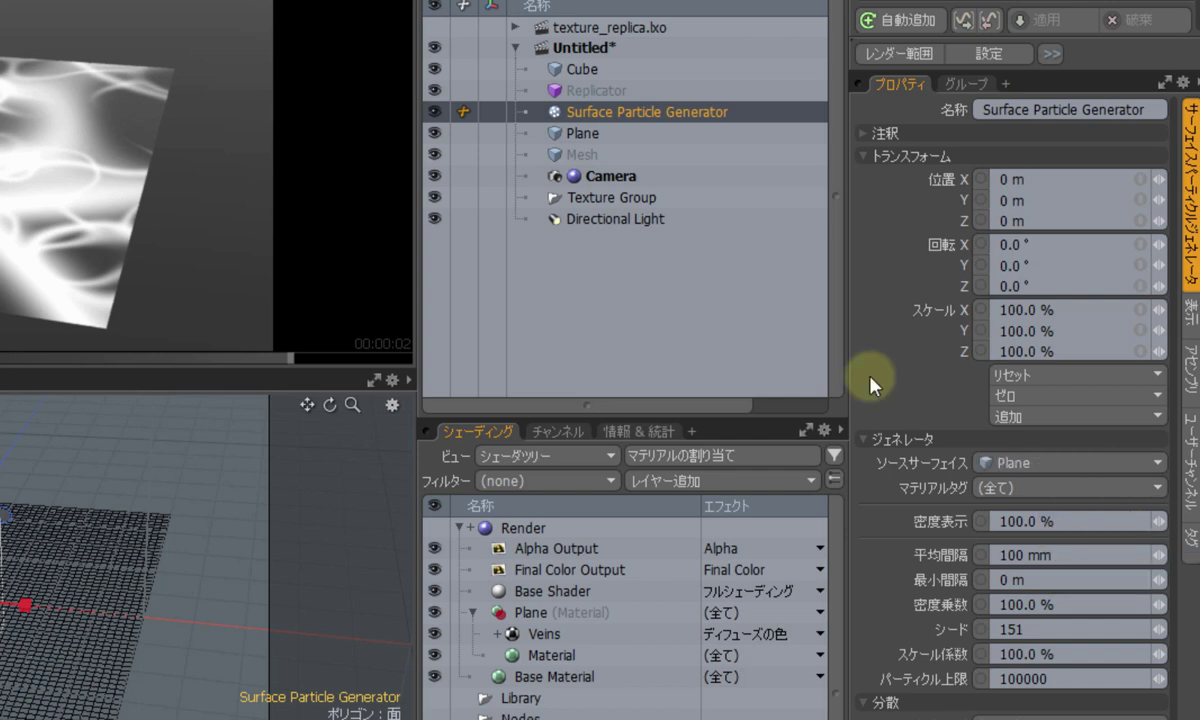
Set the Replicator's prototype item to Cube and its point source to Surface Particle Generator.
left_click(630, 93)
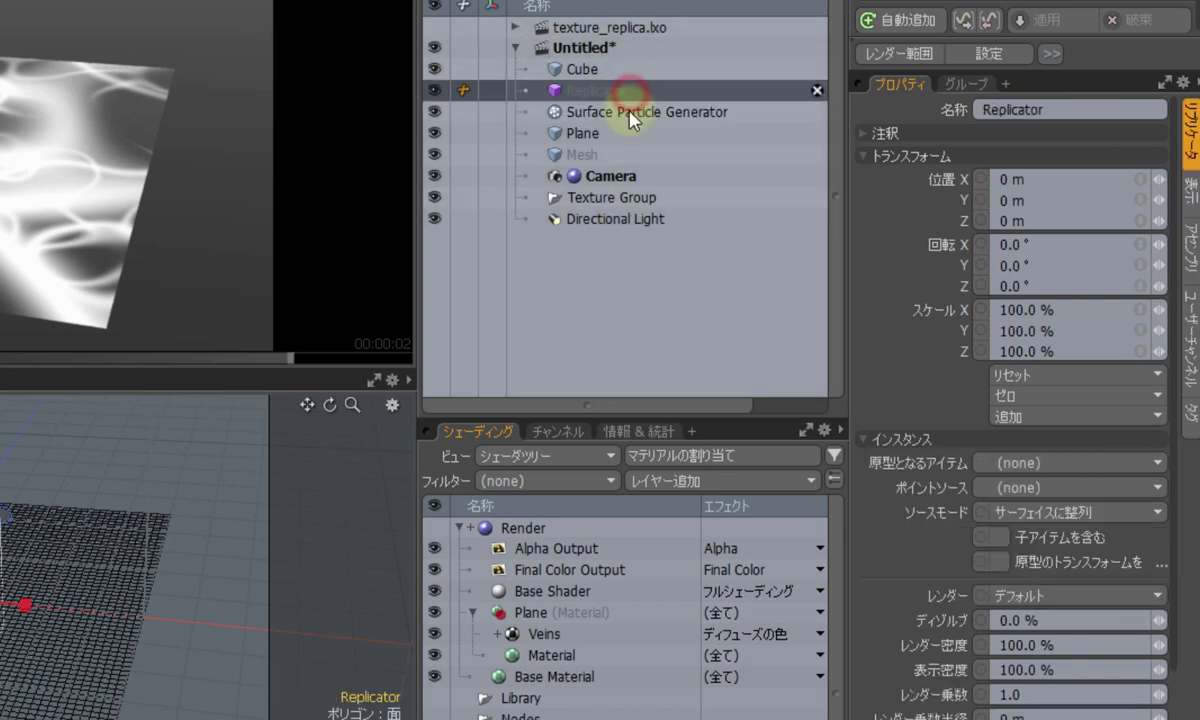
left_click(1092, 463)
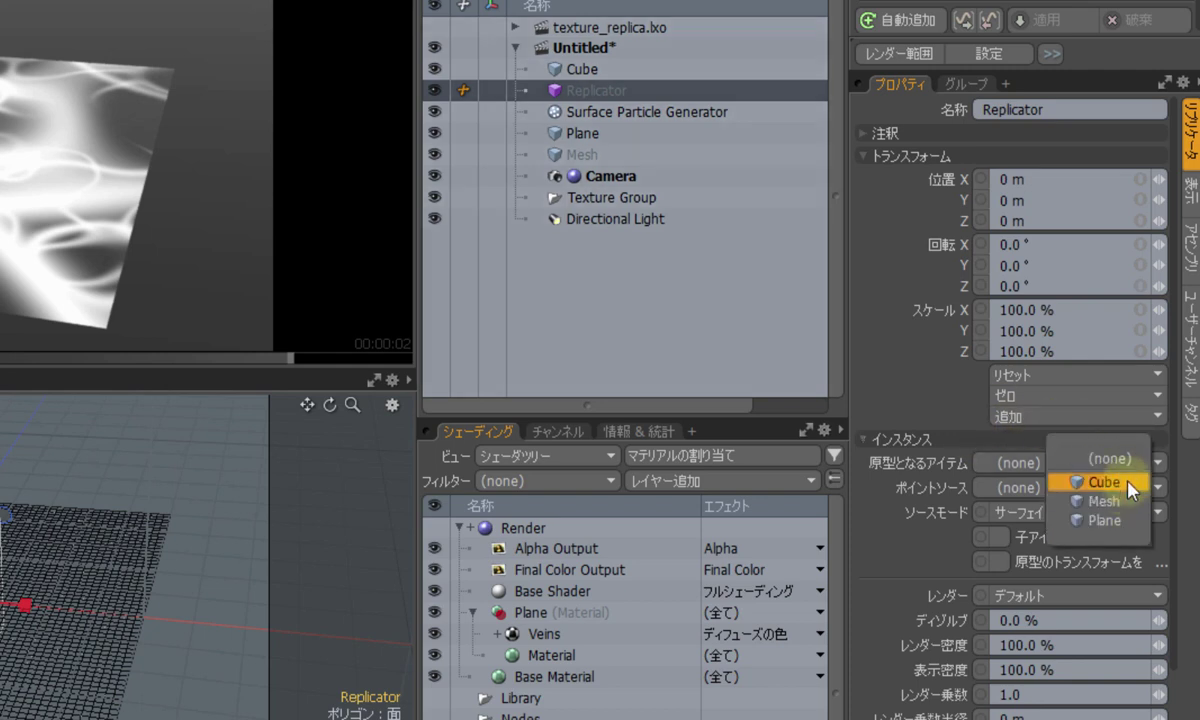
left_click(1123, 483)
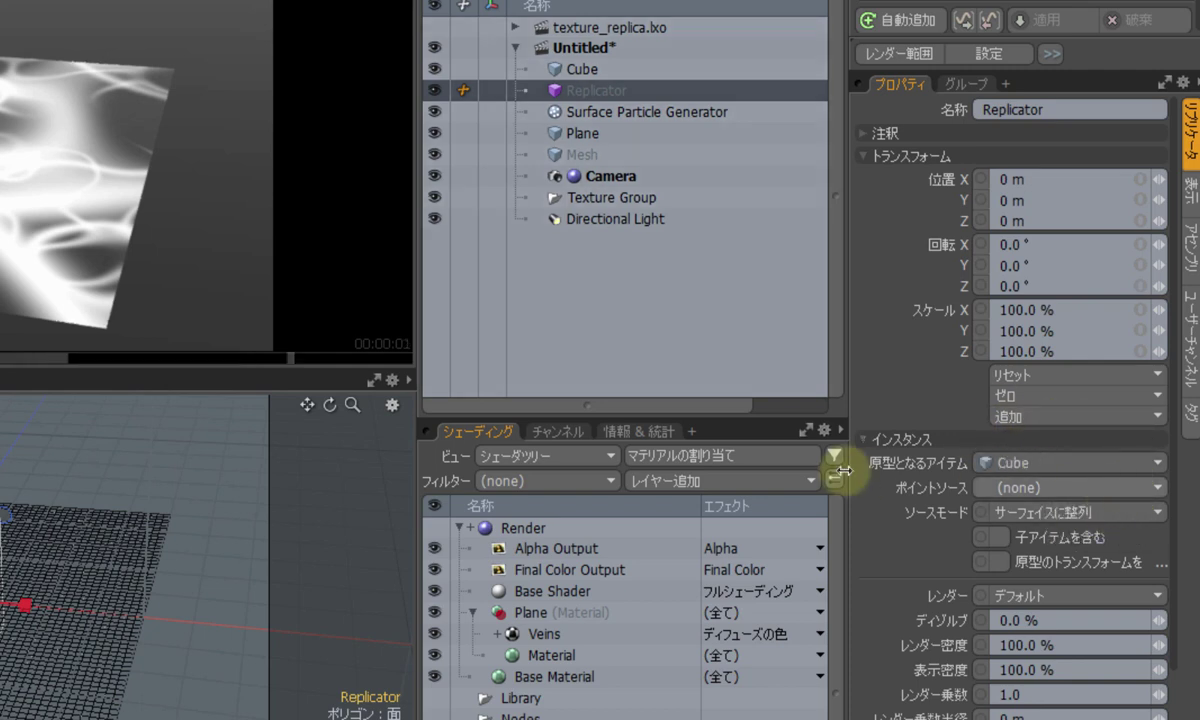
left_click(1050, 488)
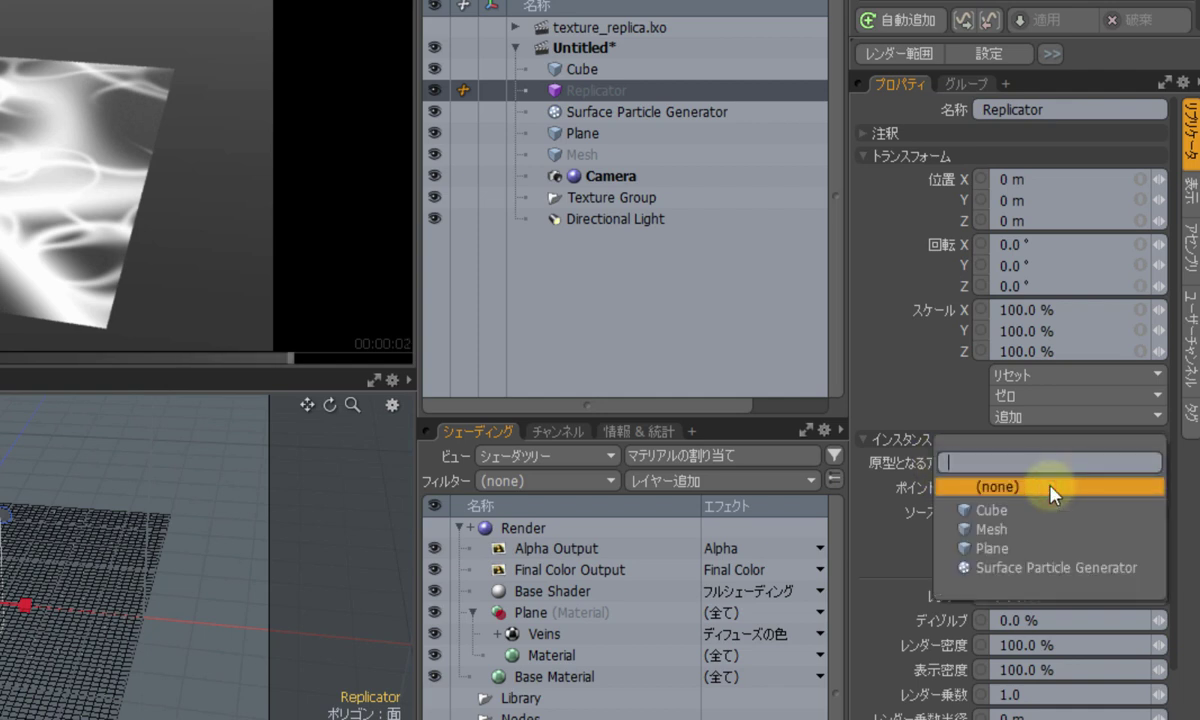
left_click(1094, 568)
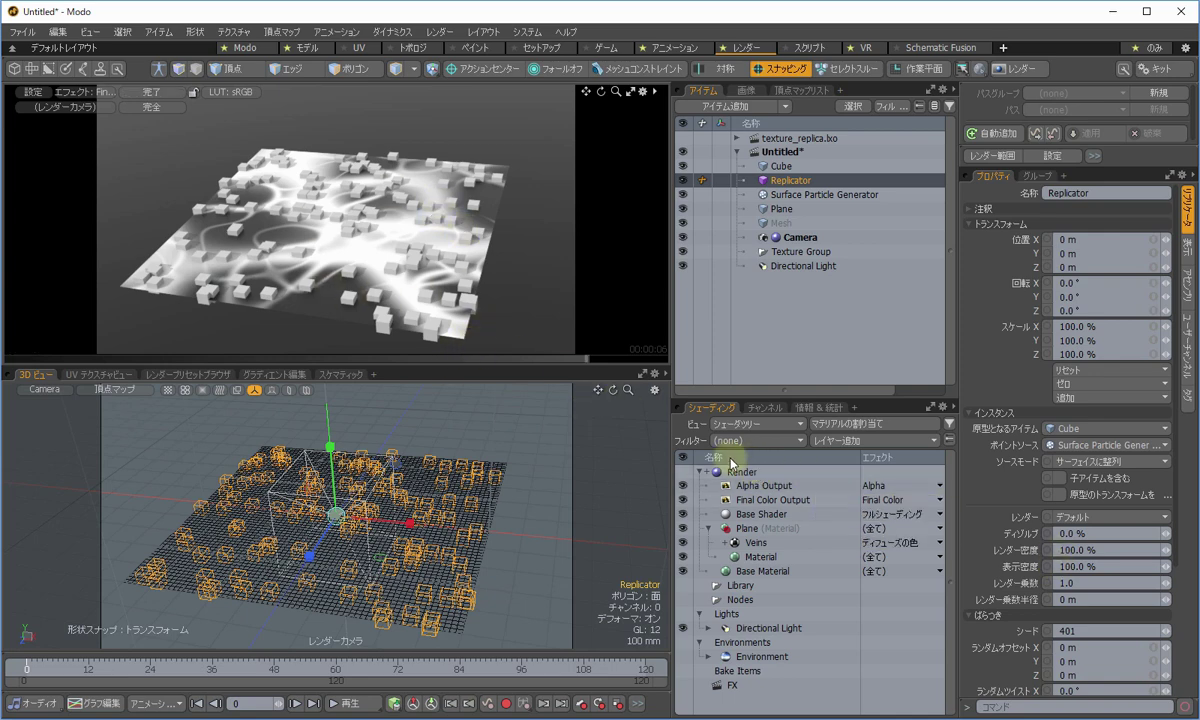
Set the Surface Particle Generator's average spacing (平均間隔) to 22 mm and its density map (密度マップ) to Weight.
left_click(858, 195)
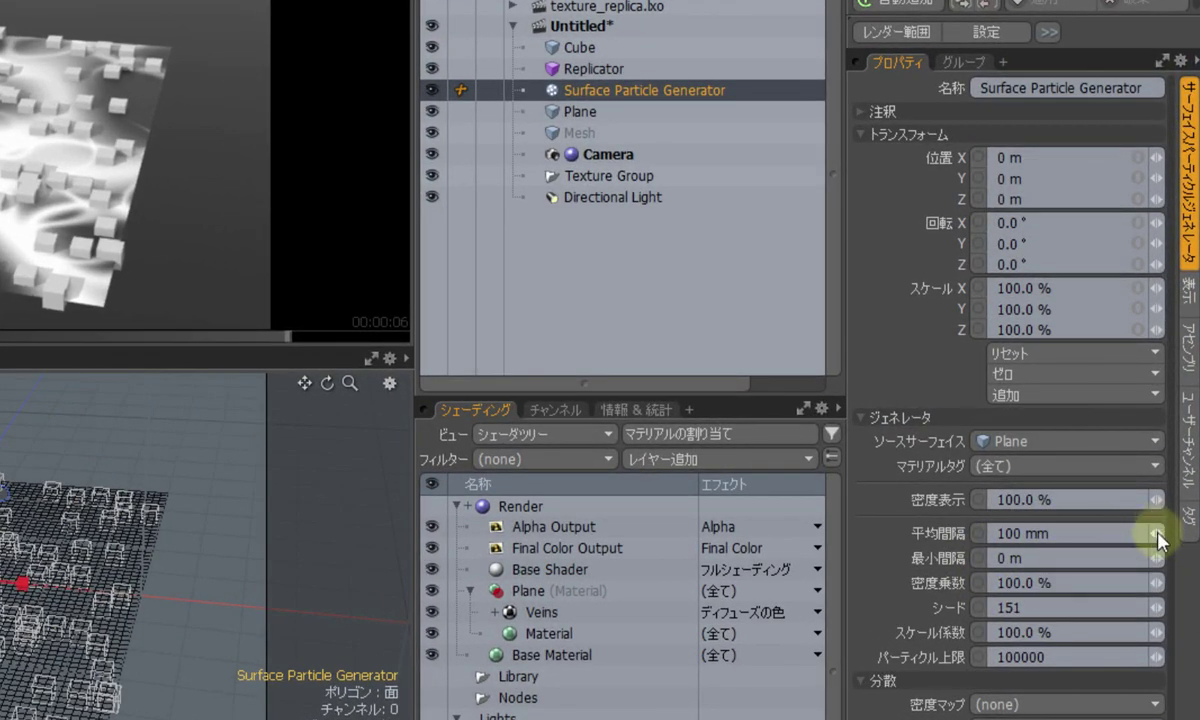
left_click_drag(1158, 540, 1157, 490)
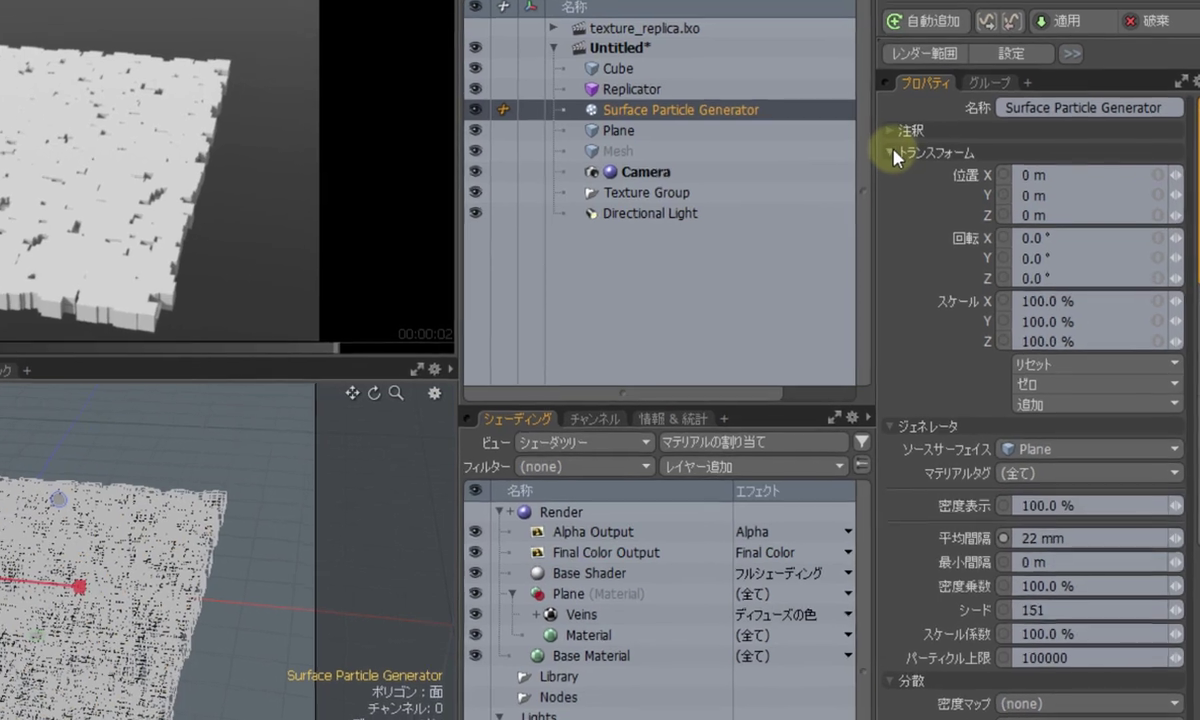
left_click(966, 224)
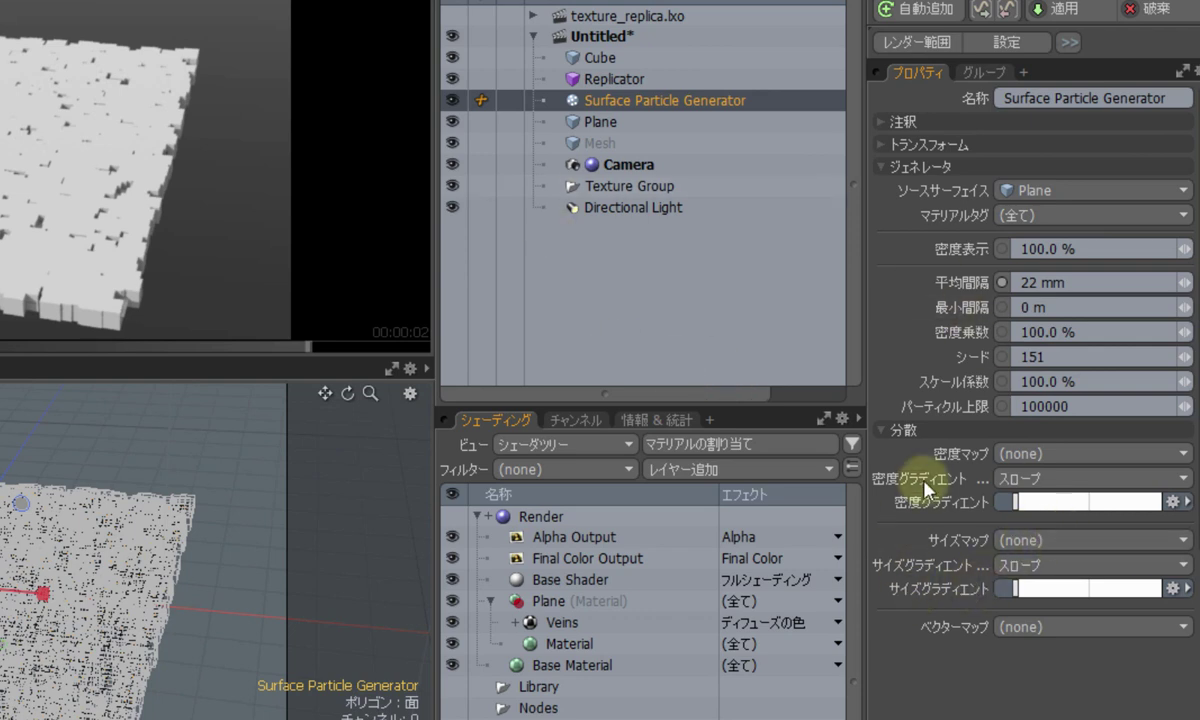
left_click(1098, 458)
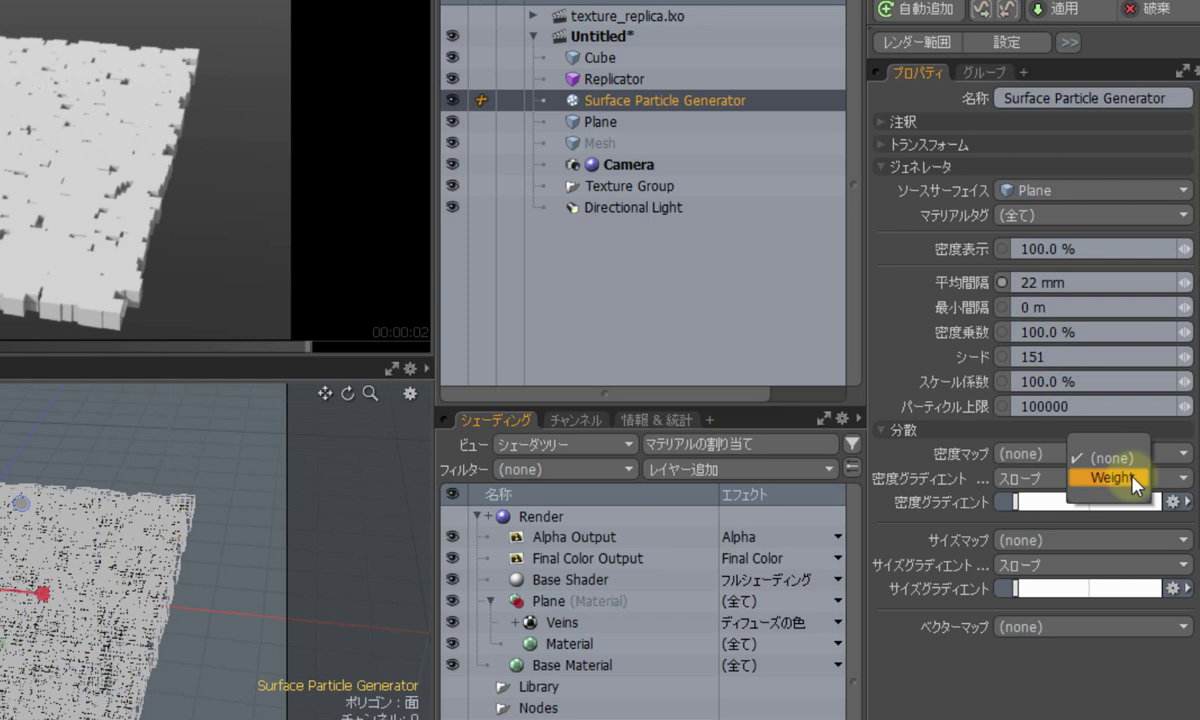
left_click(1133, 479)
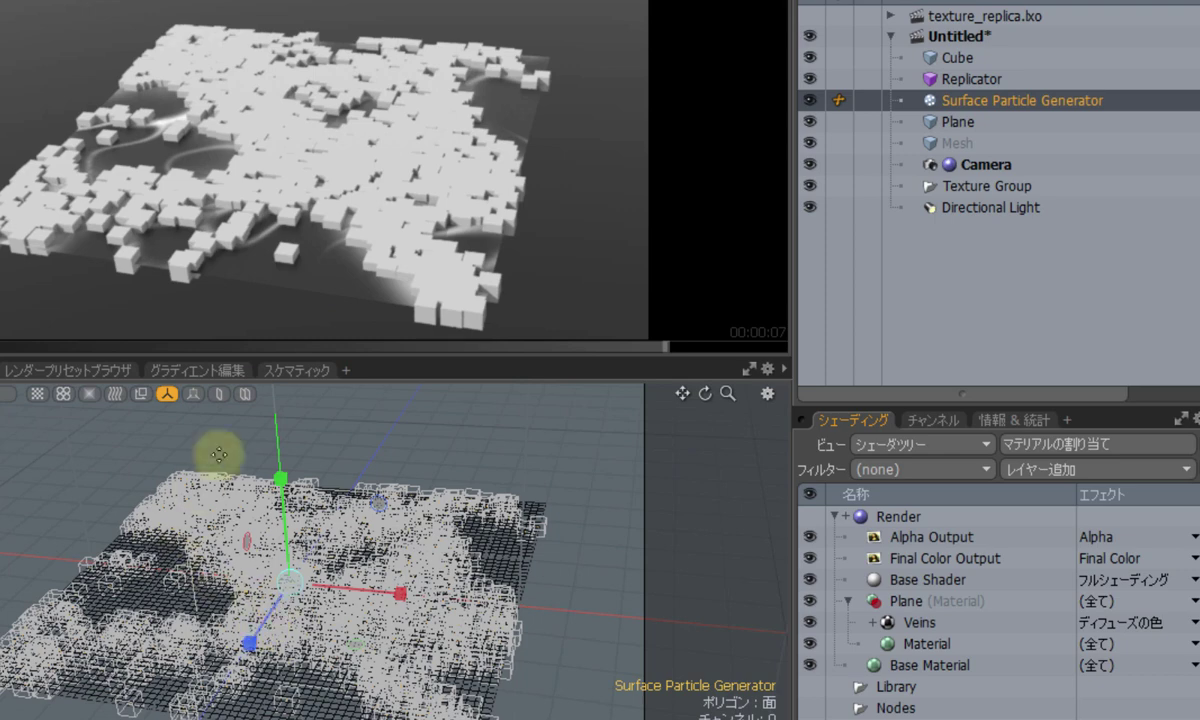
Show the weight map colouring on the plane in the 3D view and set the generator's size map (サイズマップ) to Weight.
left_click(244, 393)
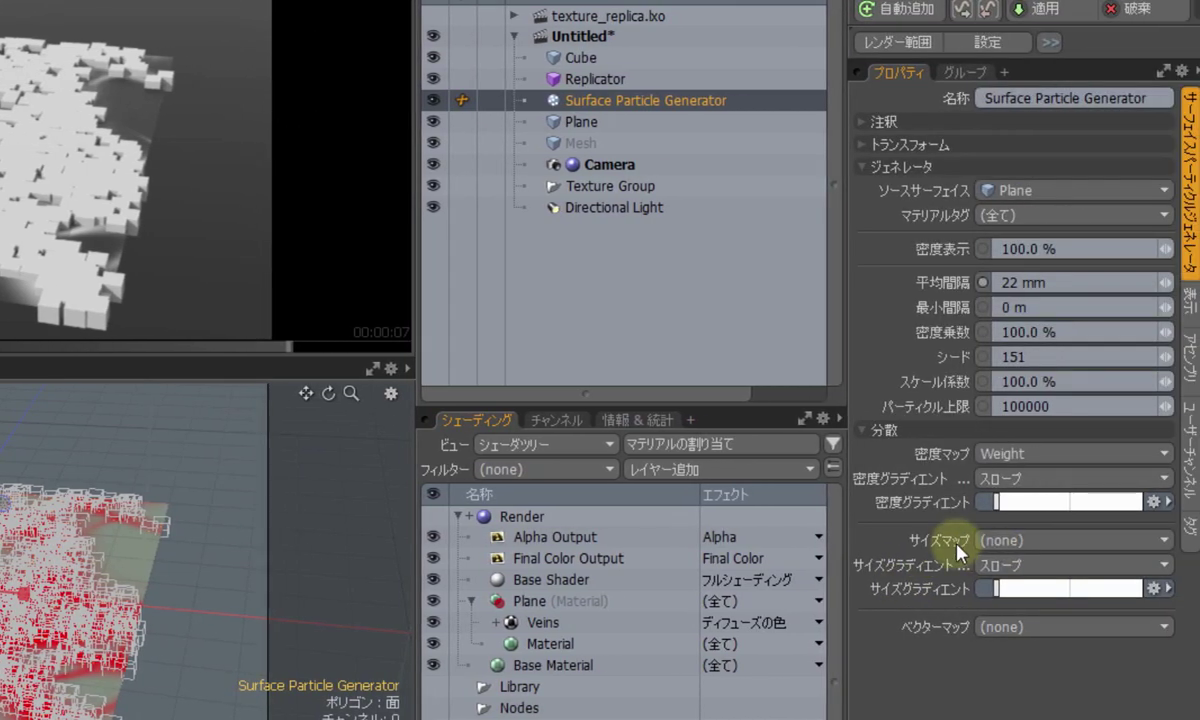
left_click(1080, 550)
left_click(1100, 566)
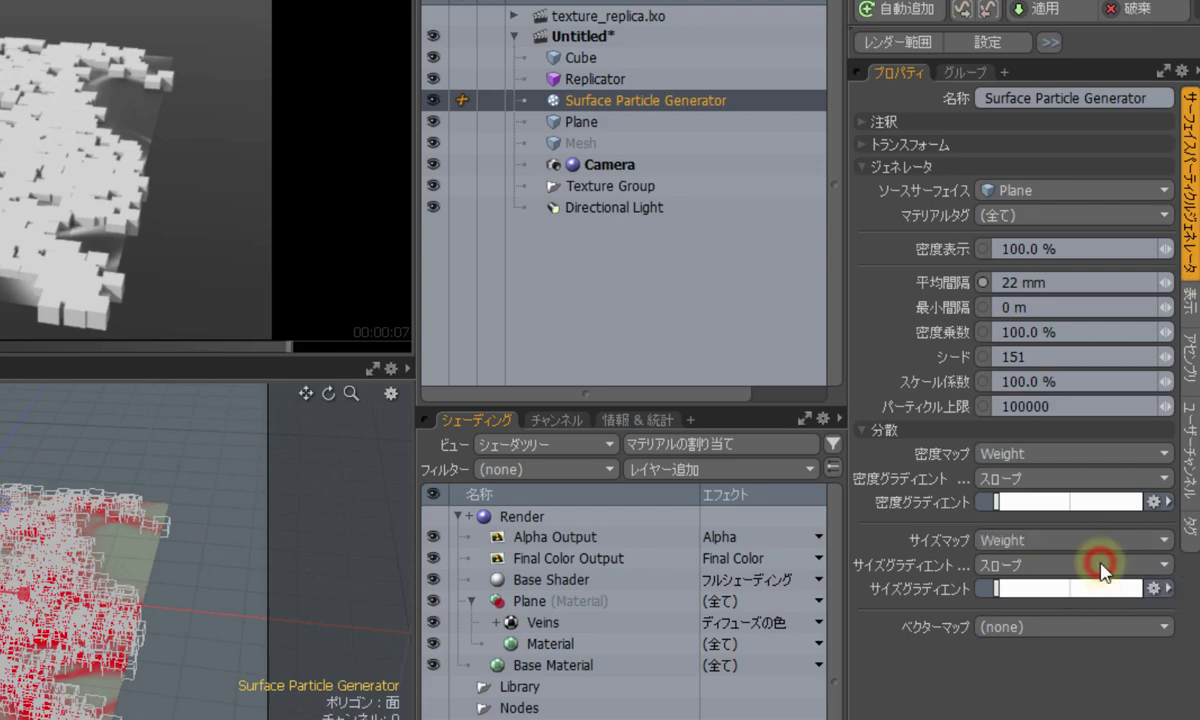